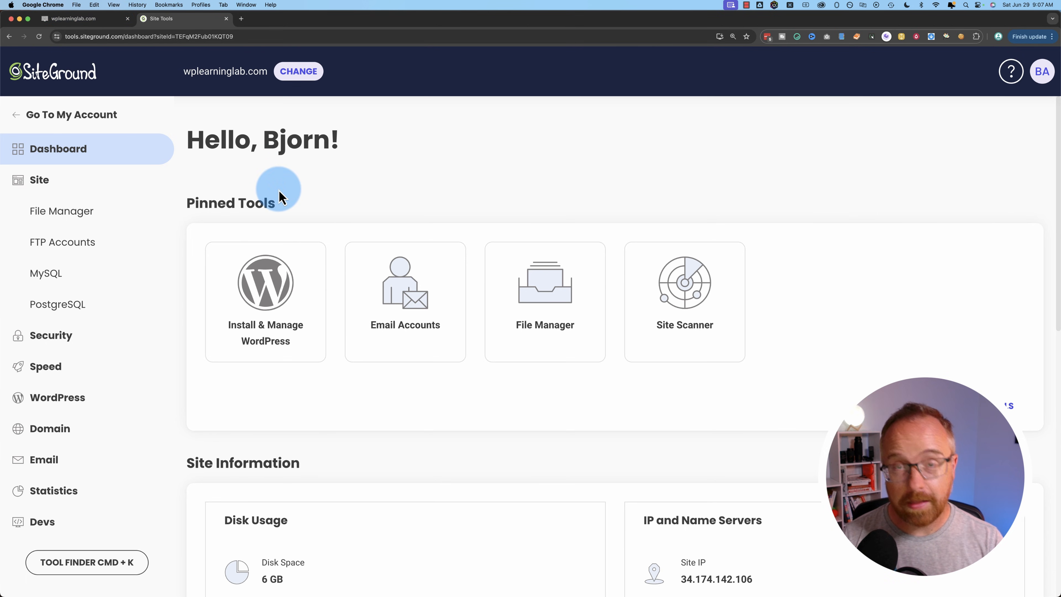
Check the wplearninglab.com home page, and open the site's File Manager in SiteGround Site Tools
{"action": "left_click", "coordinate": [72, 19]}
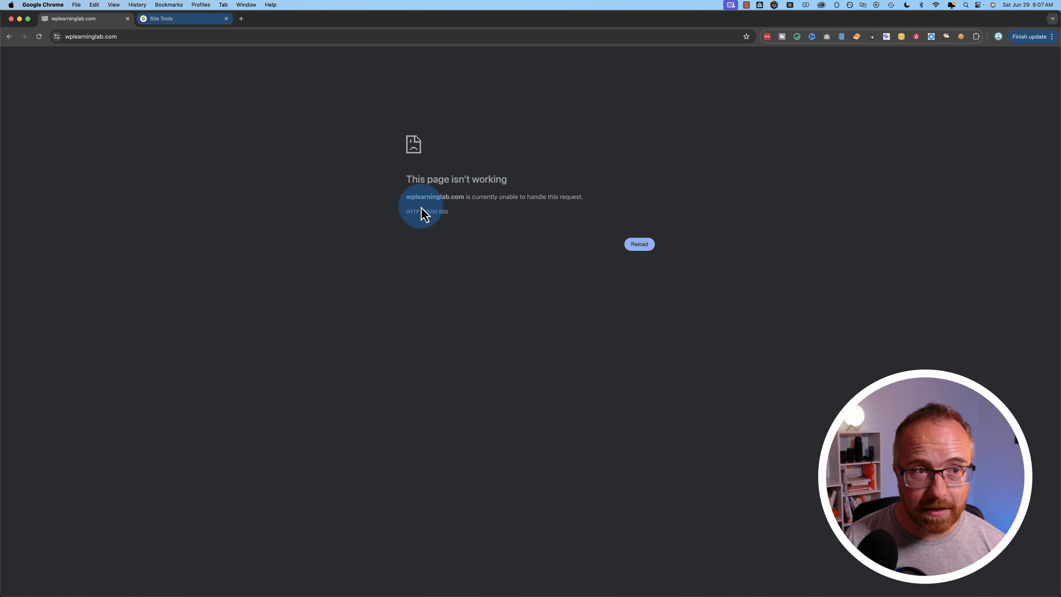
{"action": "key", "text": "ctrl+Tab"}
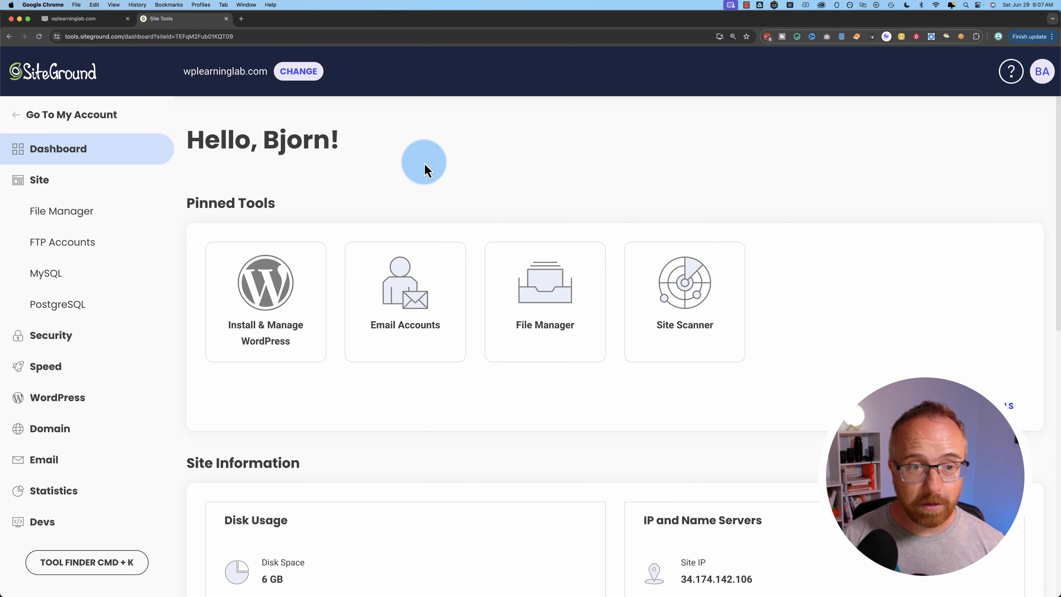
{"action": "left_click", "coordinate": [52, 213]}
Load the site's /rhino/ and /wp-admin/ addresses to check whether its login and admin pages respond
{"action": "left_click", "coordinate": [79, 25]}
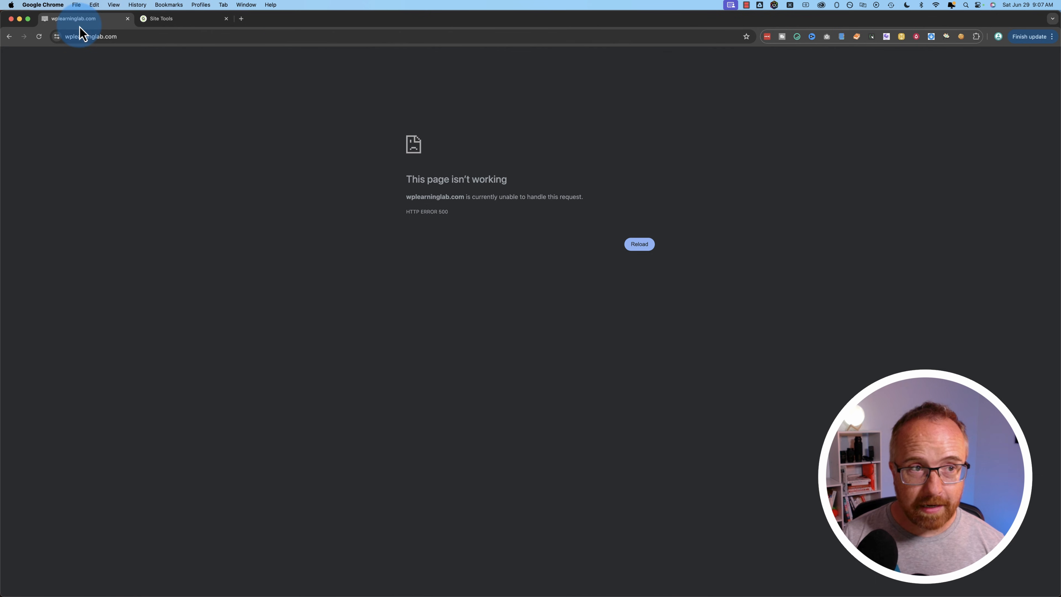
{"action": "left_click", "coordinate": [256, 38]}
{"action": "type", "text": "rhino/"}
{"action": "key", "text": "Return"}
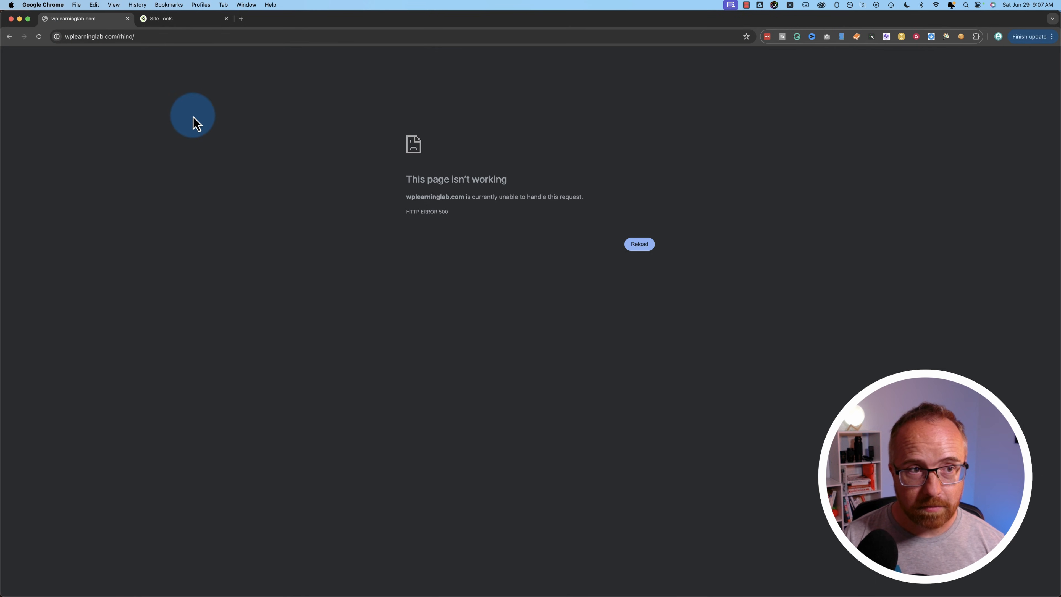
{"action": "double_click", "coordinate": [127, 38]}
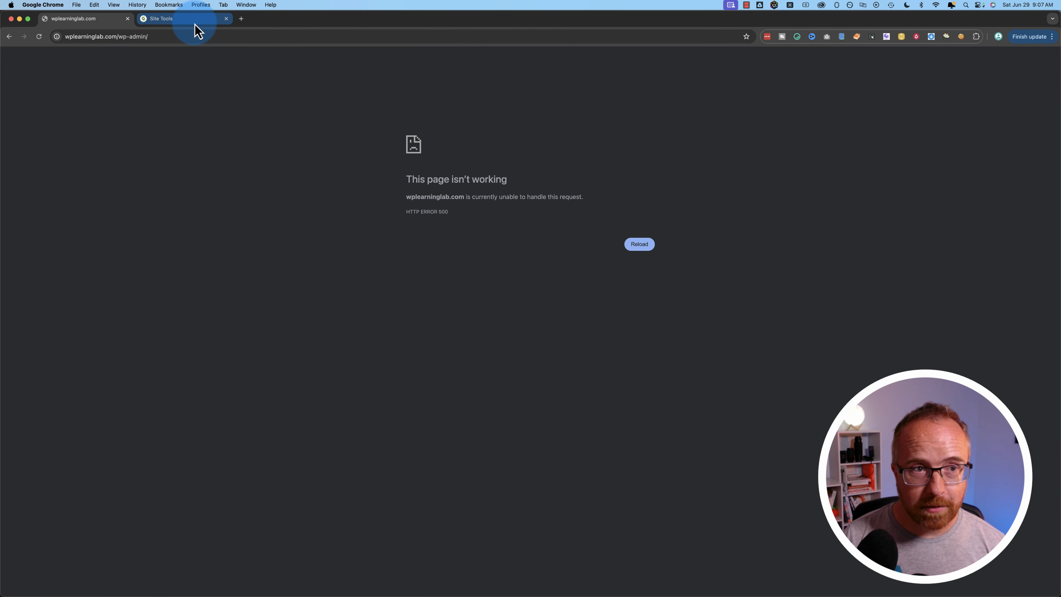
Return to SiteGround Site Tools and open the wp-content folder inside public_html
{"action": "left_click", "coordinate": [197, 31]}
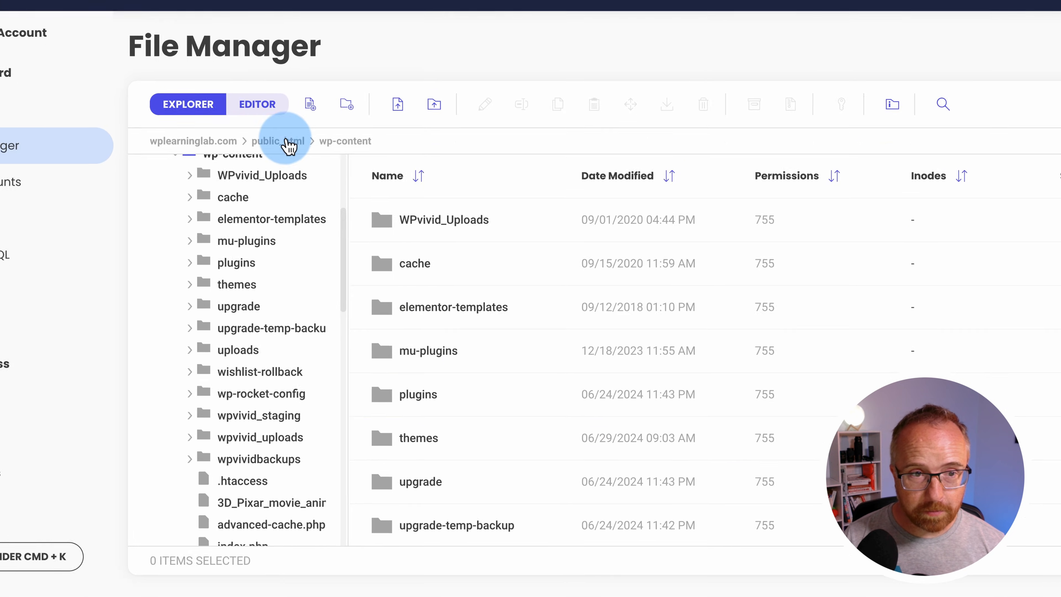
{"action": "left_click", "coordinate": [286, 141]}
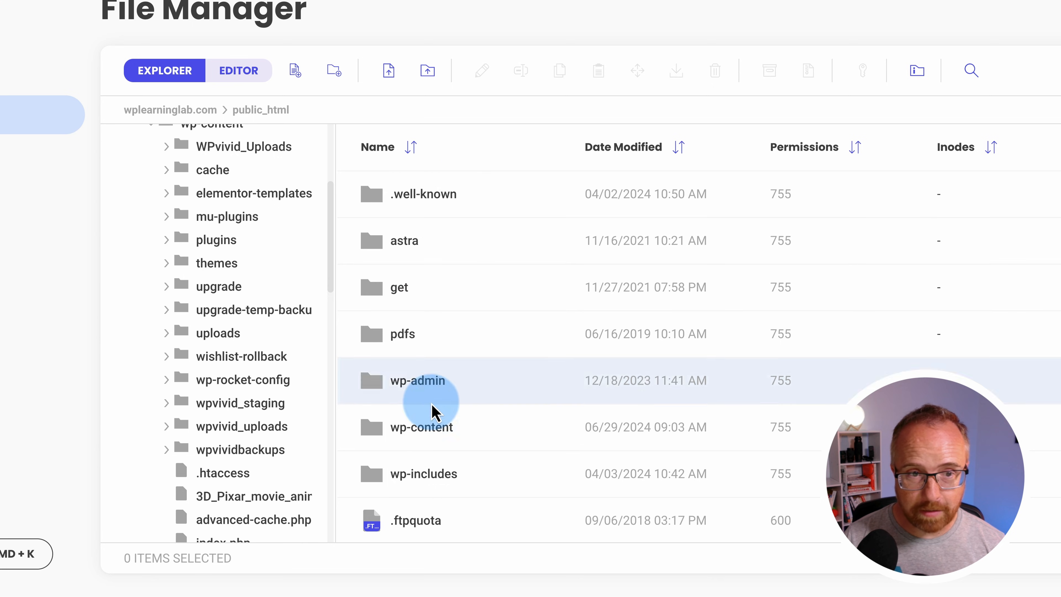
{"action": "scroll", "coordinate": [487, 343], "scroll_direction": "down", "scroll_amount": 2}
{"action": "double_click", "coordinate": [492, 337]}
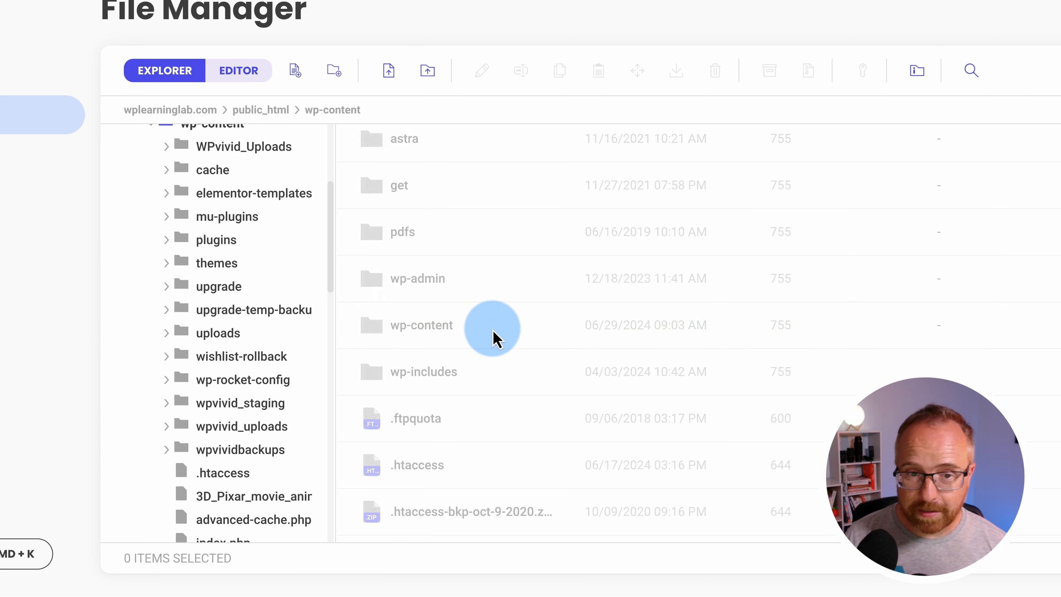
Rename the plugins folder in wp-content as plugins-off to disable all plugins
{"action": "left_click", "coordinate": [512, 289]}
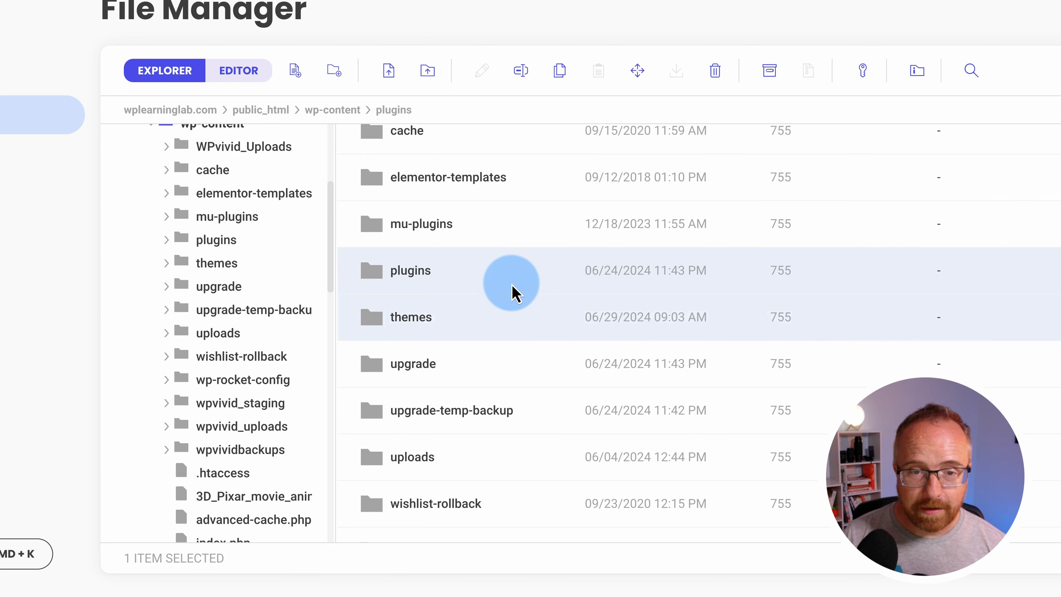
{"action": "right_click", "coordinate": [430, 279]}
{"action": "left_click", "coordinate": [475, 277]}
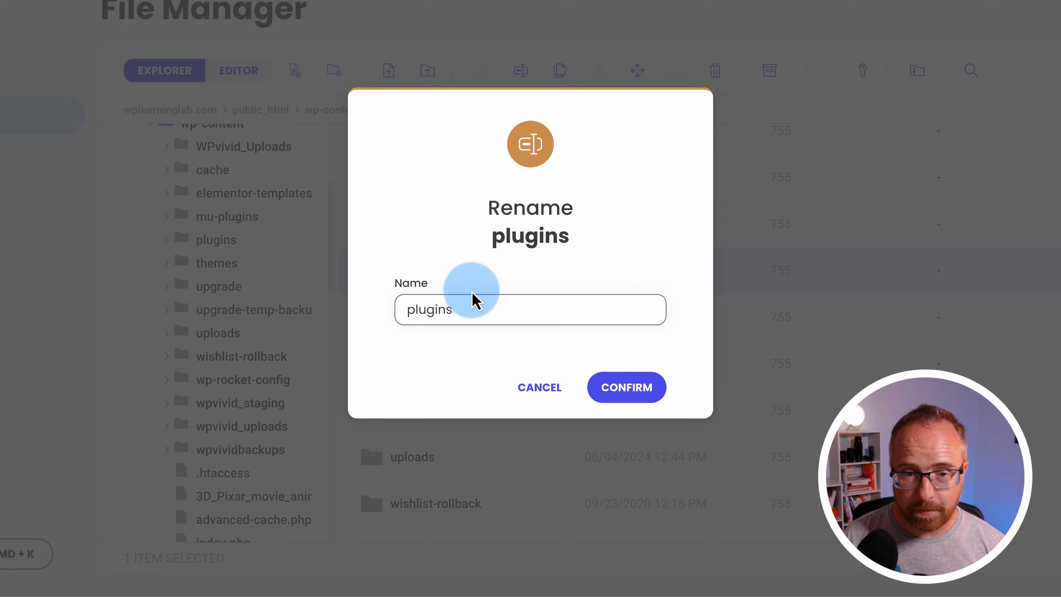
{"action": "type", "text": "-off"}
{"action": "left_click", "coordinate": [610, 388]}
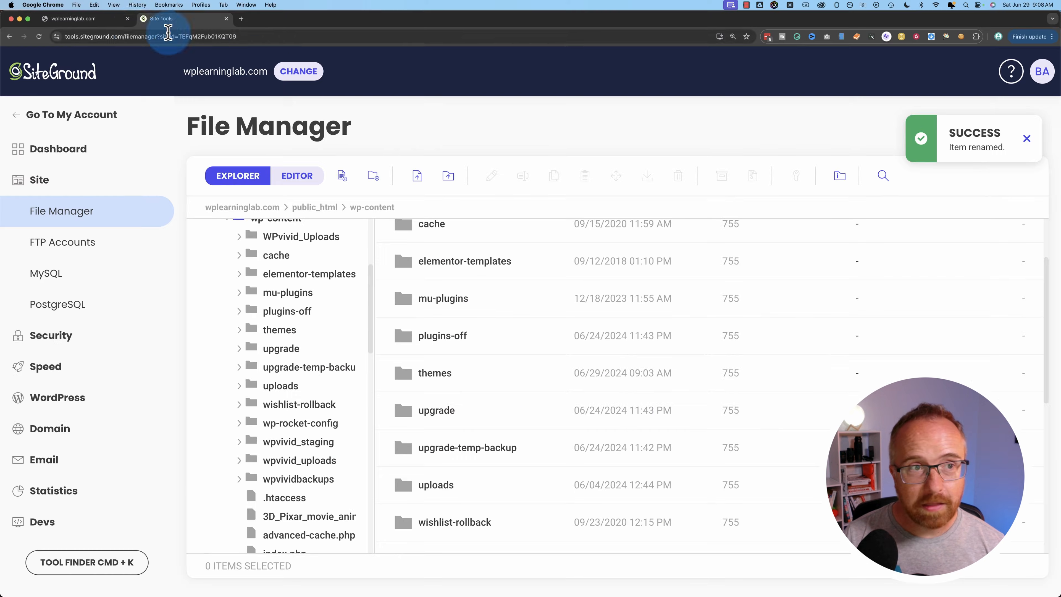
Reload the site's wp-admin page and load the home page to test the site with plugins disabled
{"action": "left_click", "coordinate": [73, 19]}
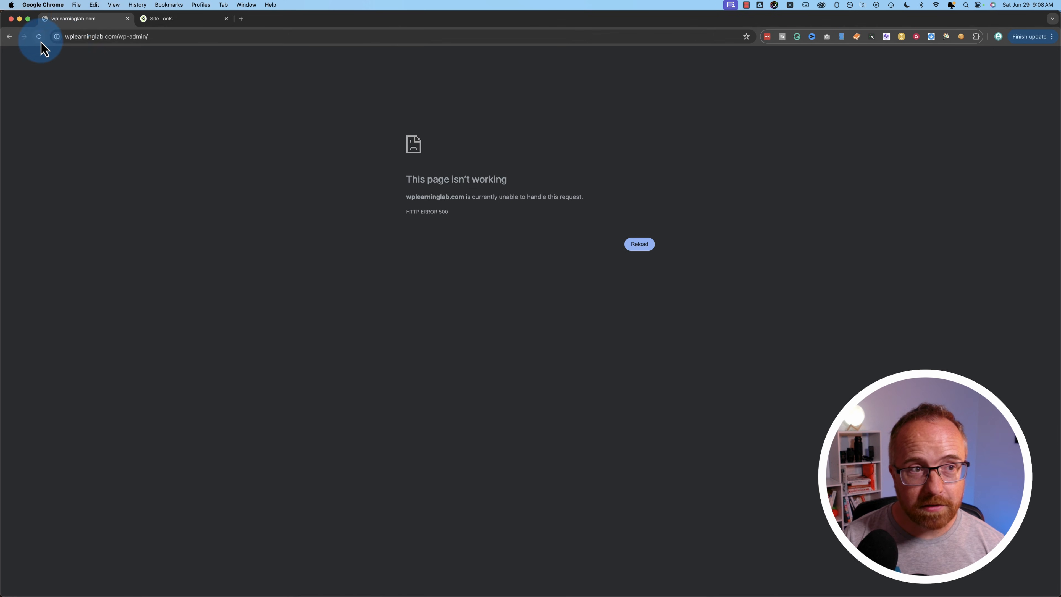
{"action": "left_click", "coordinate": [40, 39]}
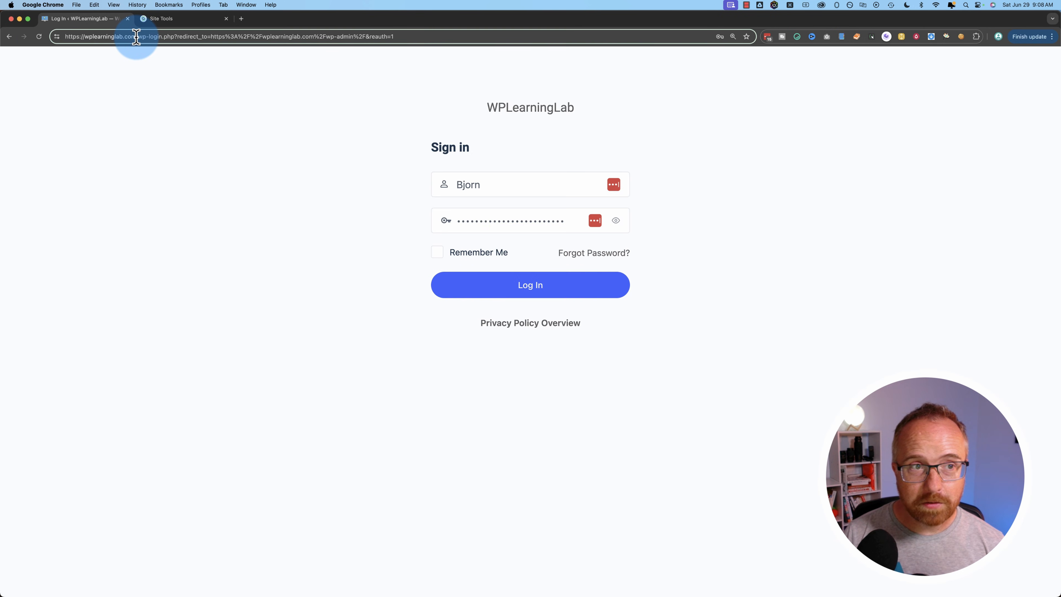
{"action": "left_click_drag", "start_coordinate": [138, 37], "coordinate": [450, 21]}
{"action": "key", "text": "BackSpace"}
{"action": "key", "text": "Return"}
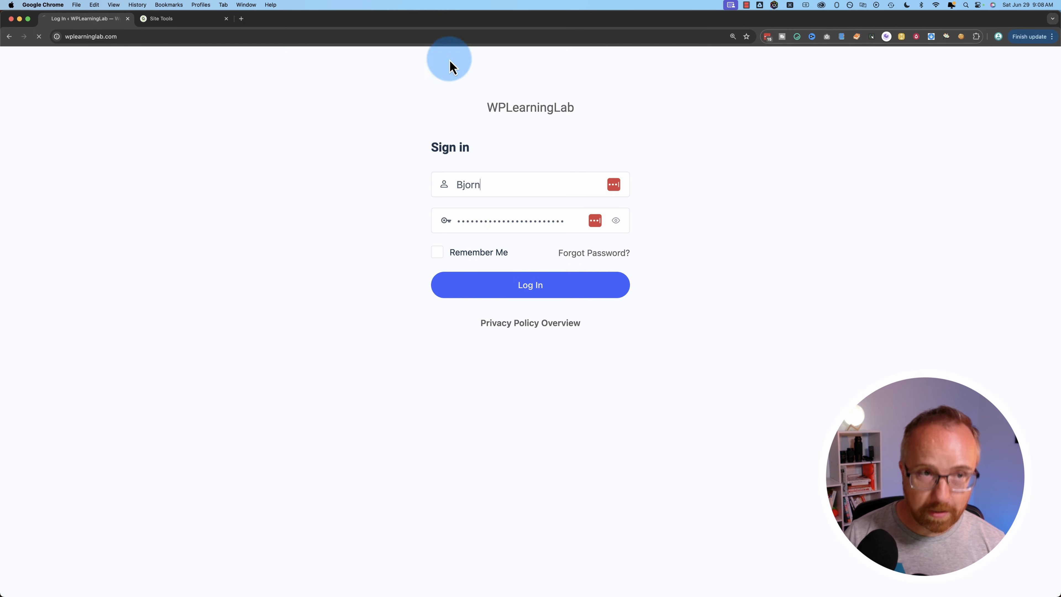
In SiteGround's File Manager, rename the plugins-off folder back to plugins
{"action": "left_click", "coordinate": [165, 18]}
{"action": "right_click", "coordinate": [453, 337]}
{"action": "left_click", "coordinate": [485, 349]}
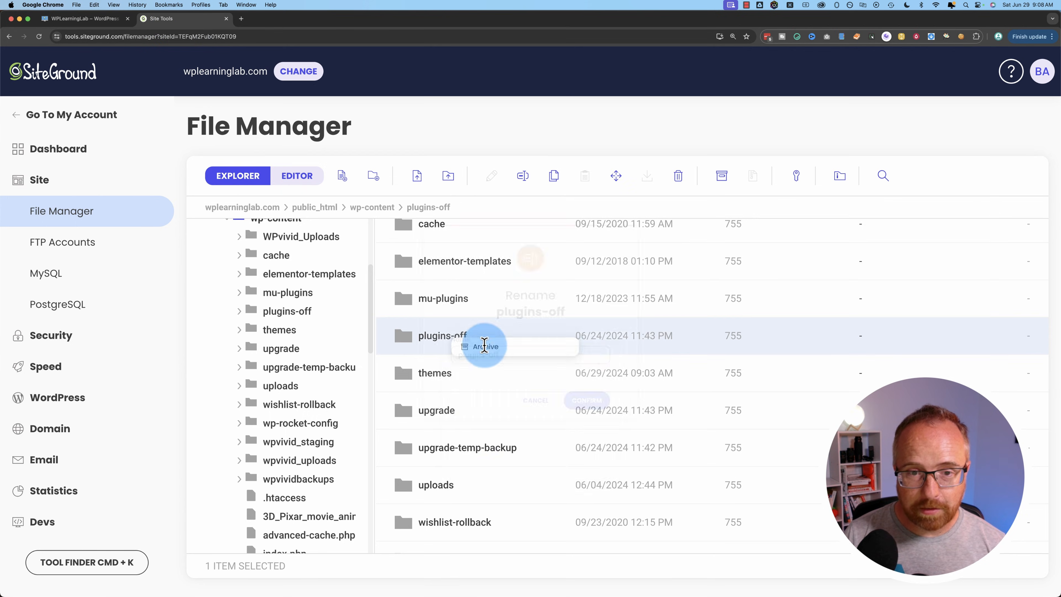
{"action": "key", "text": "BackSpace"}
{"action": "key", "text": "BackSpace"}
{"action": "key", "text": "BackSpace"}
{"action": "key", "text": "BackSpace"}
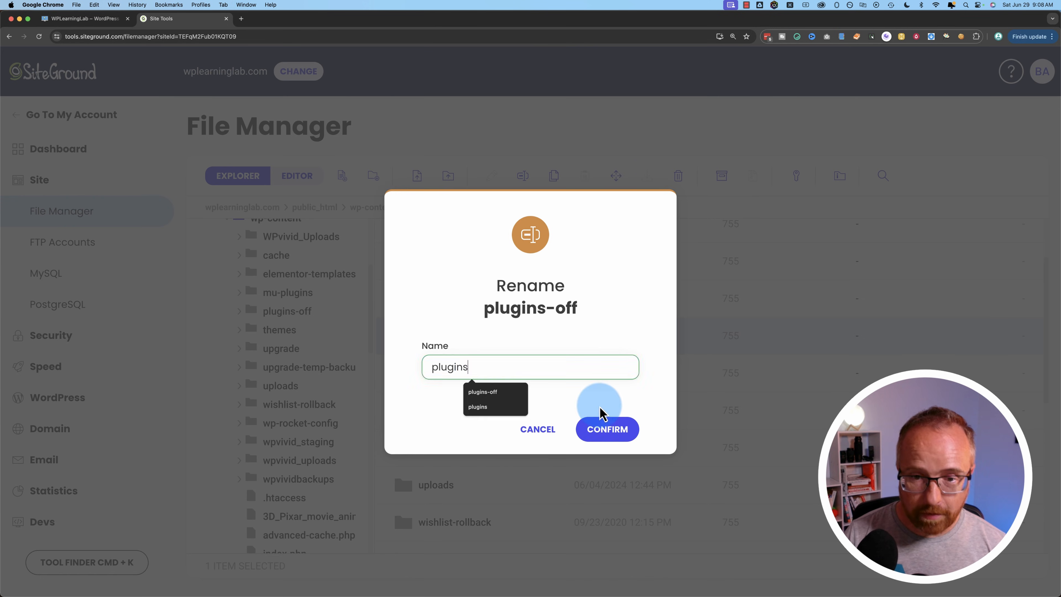
{"action": "left_click", "coordinate": [605, 433]}
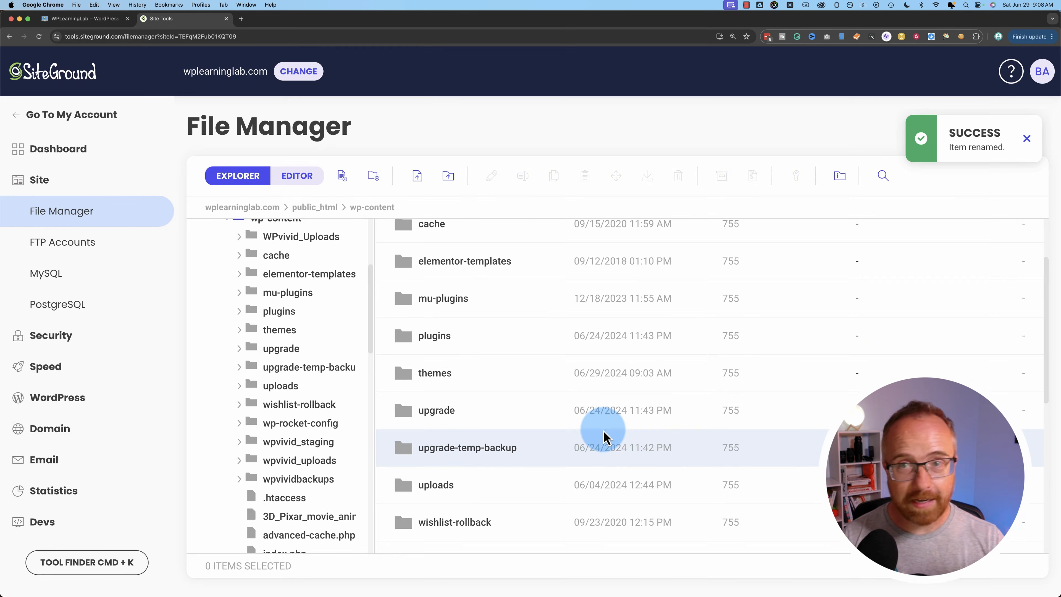
Reload the site's home page and open /wp-admin to test both with the plugins folder's original name
{"action": "left_click", "coordinate": [120, 24]}
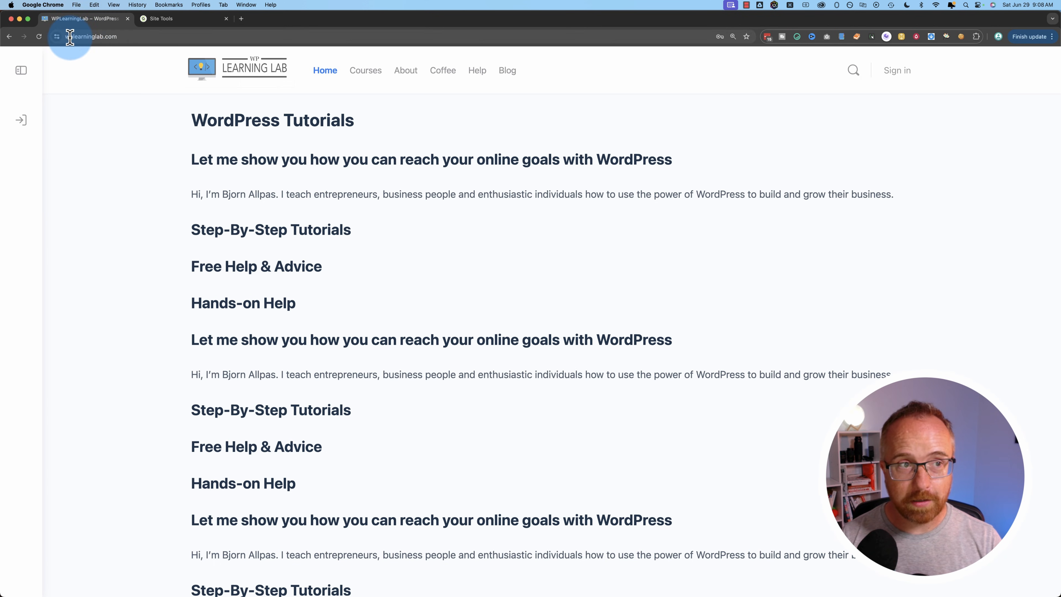
{"action": "left_click", "coordinate": [39, 37]}
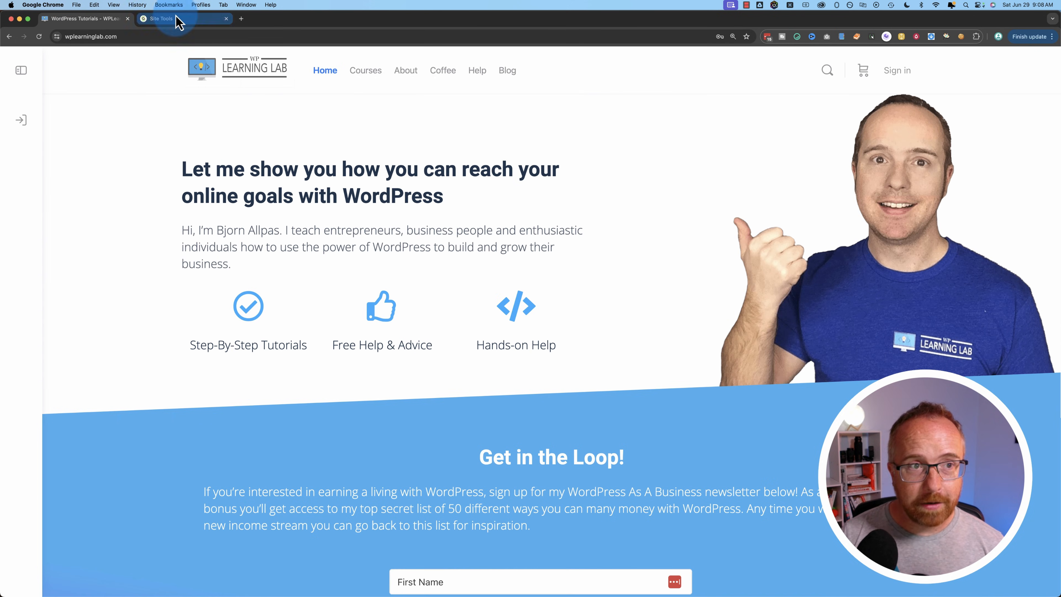
{"action": "left_click", "coordinate": [163, 35]}
{"action": "left_click", "coordinate": [157, 36]}
{"action": "type", "text": "/wp-admin"}
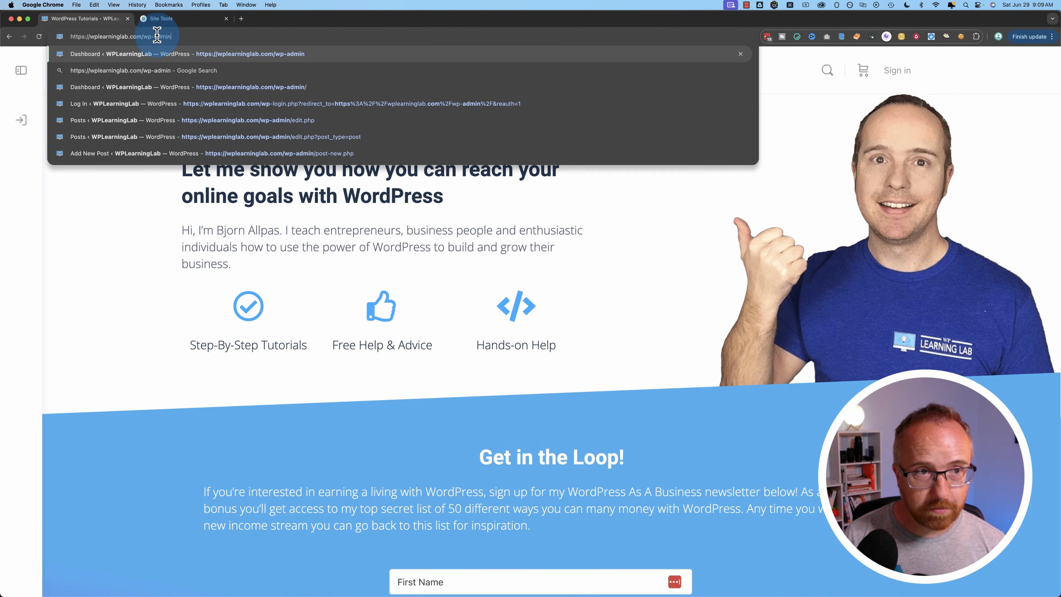
{"action": "key", "text": "Return"}
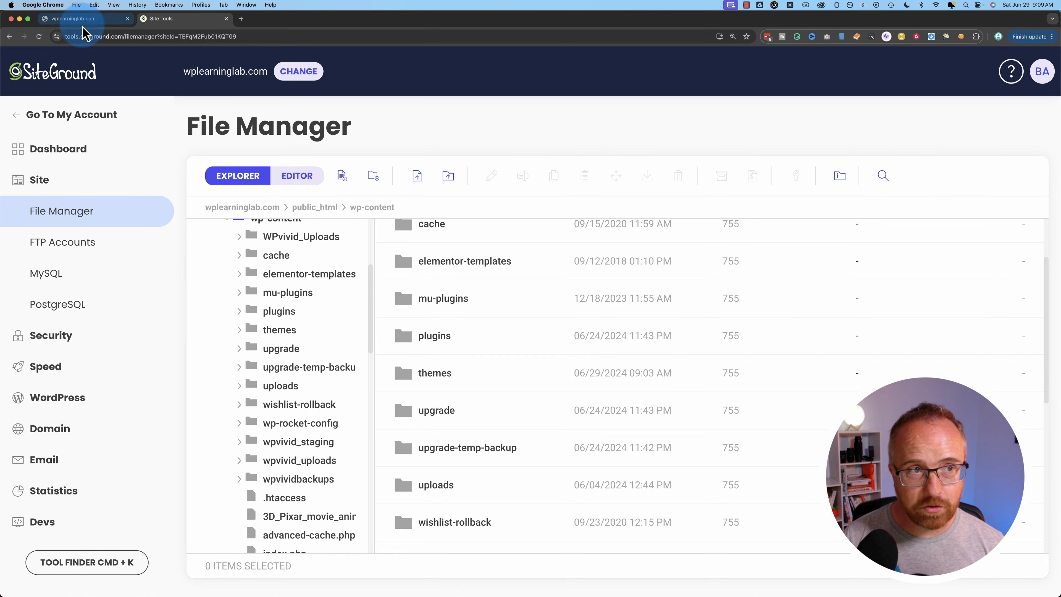
{"action": "left_click", "coordinate": [83, 25]}
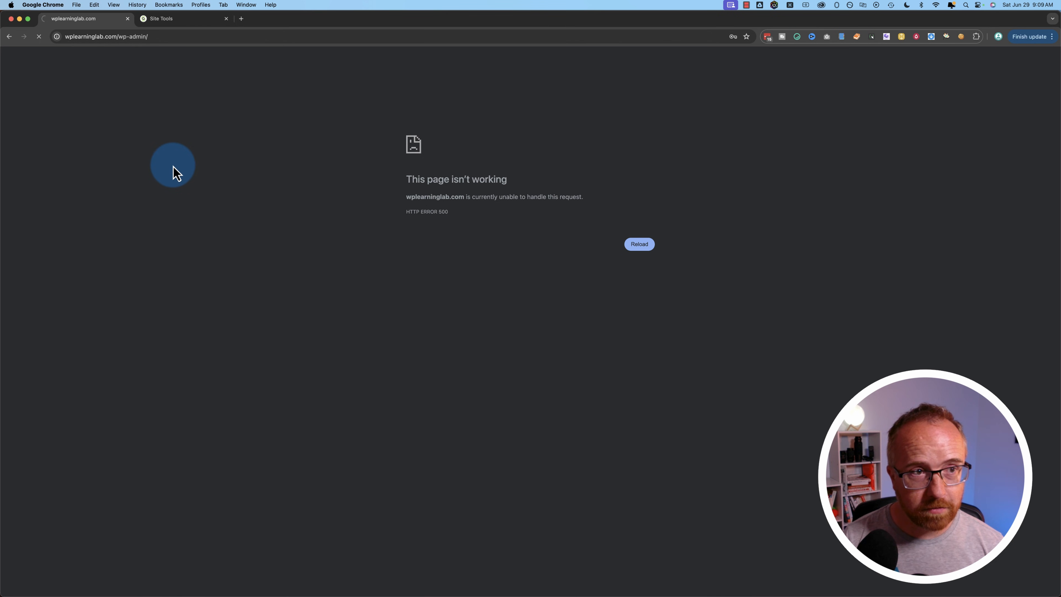
Open the plugins folder in SiteGround's File Manager and look through the individual plugin folders
{"action": "left_click", "coordinate": [184, 21]}
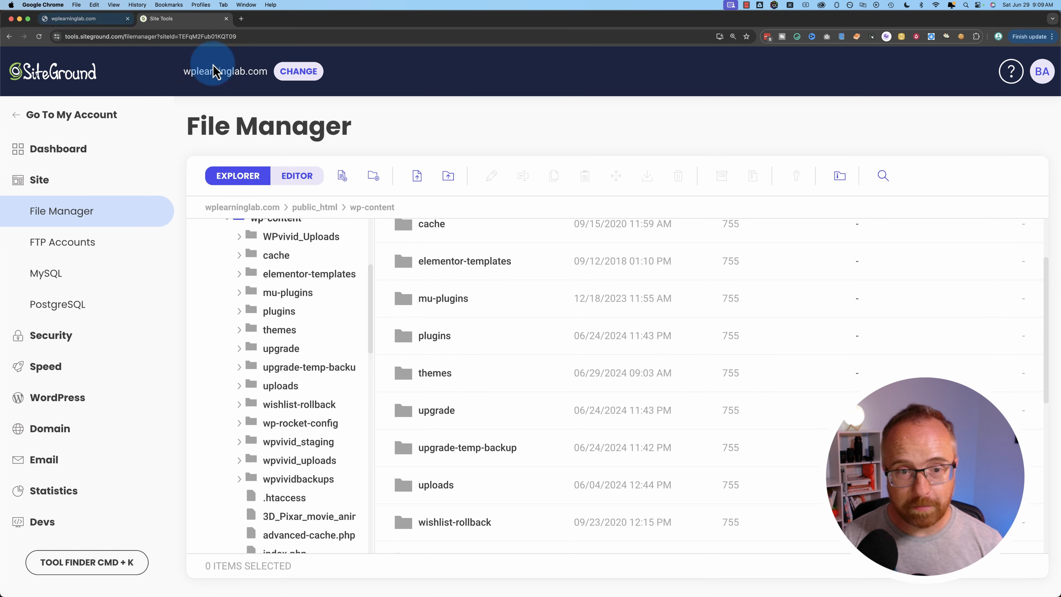
{"action": "double_click", "coordinate": [430, 341]}
{"action": "scroll", "coordinate": [455, 346], "scroll_direction": "down", "scroll_amount": 15}
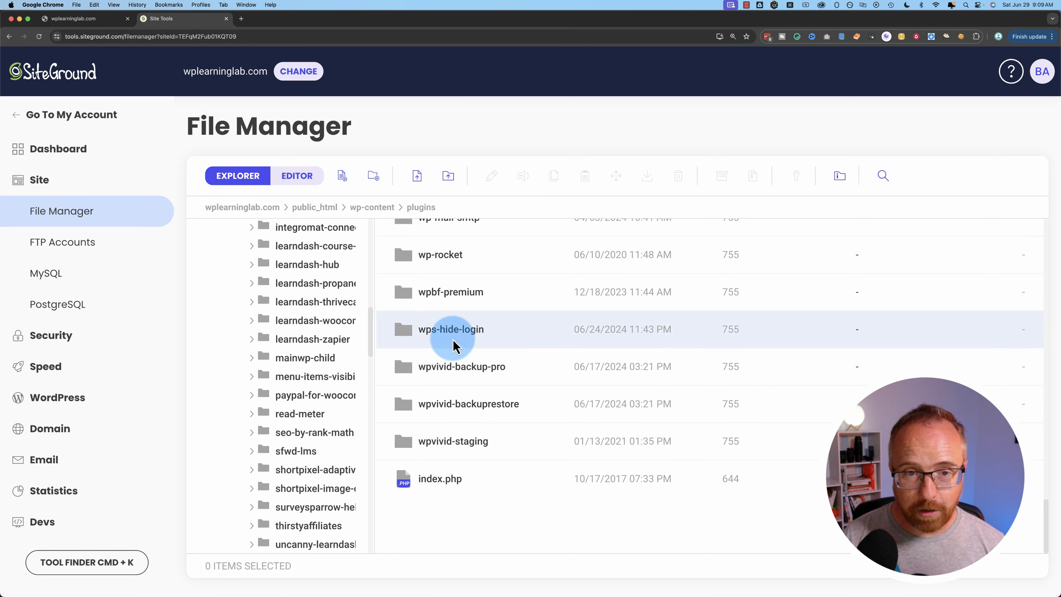
{"action": "scroll", "coordinate": [530, 385], "scroll_direction": "up", "scroll_amount": 5}
{"action": "scroll", "coordinate": [530, 386], "scroll_direction": "up", "scroll_amount": 15}
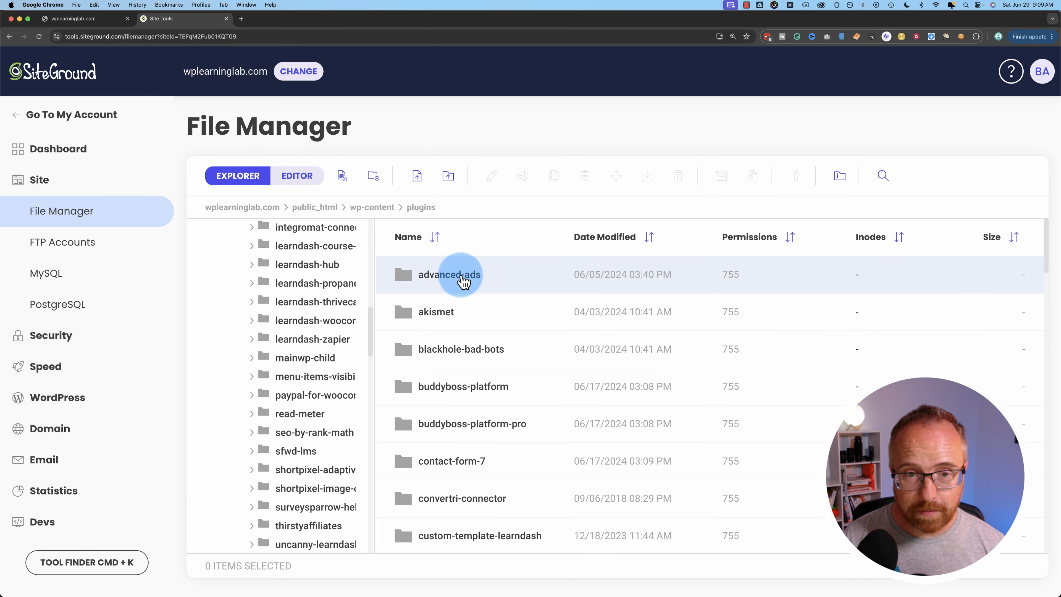
Rename the advanced-ads plugin folder as advanced-ads-off to disable that plugin alone
{"action": "right_click", "coordinate": [471, 273]}
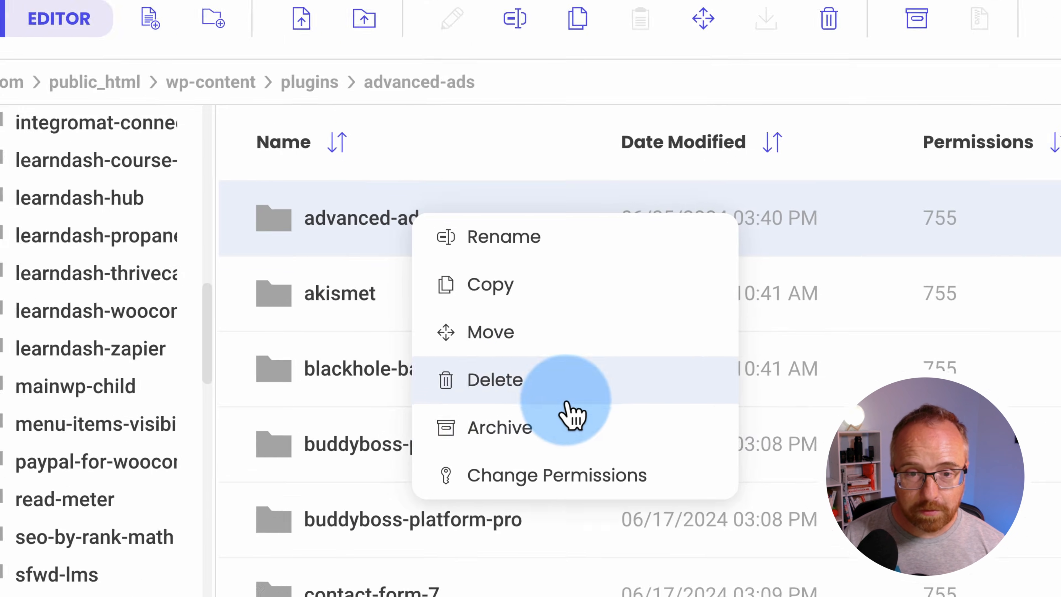
{"action": "left_click", "coordinate": [514, 236]}
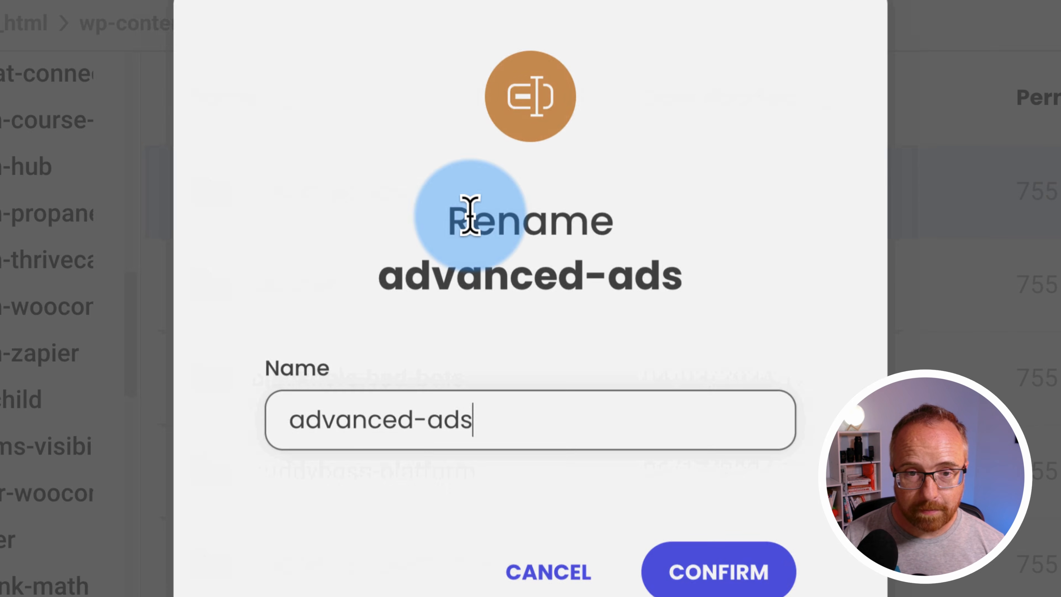
{"action": "type", "text": "-off"}
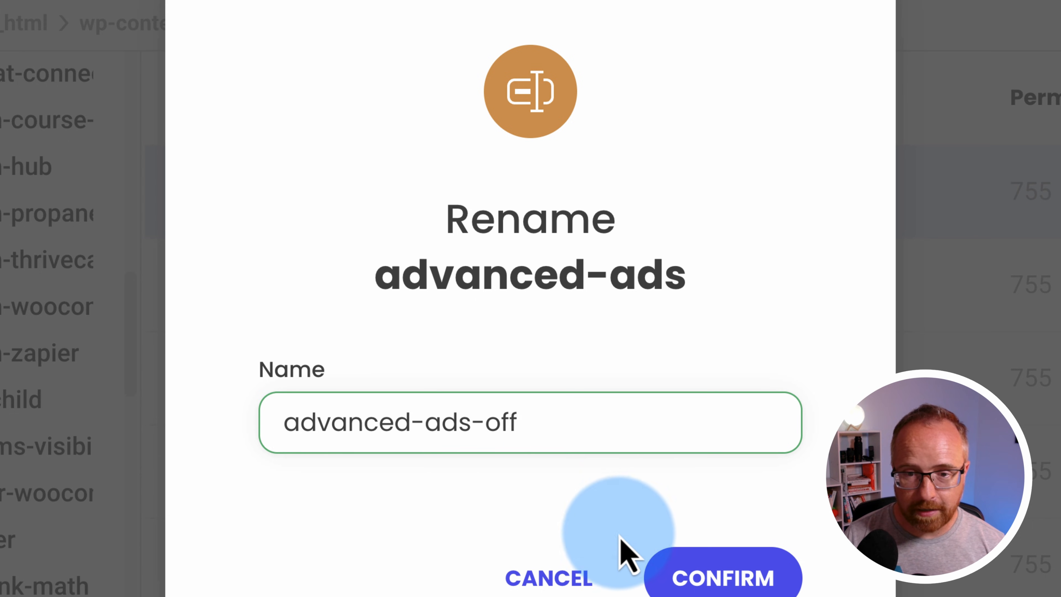
{"action": "left_click", "coordinate": [697, 579]}
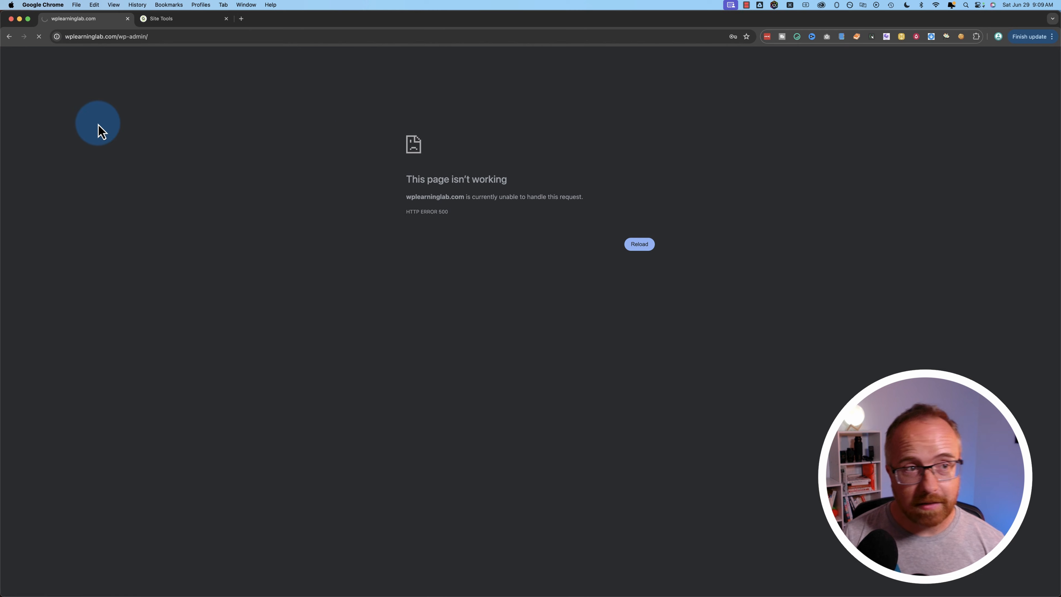
Load the site's home page and the /wp-admin page to test the site with the advanced-ads plugin disabled
{"action": "left_click_drag", "start_coordinate": [117, 37], "coordinate": [276, 38]}
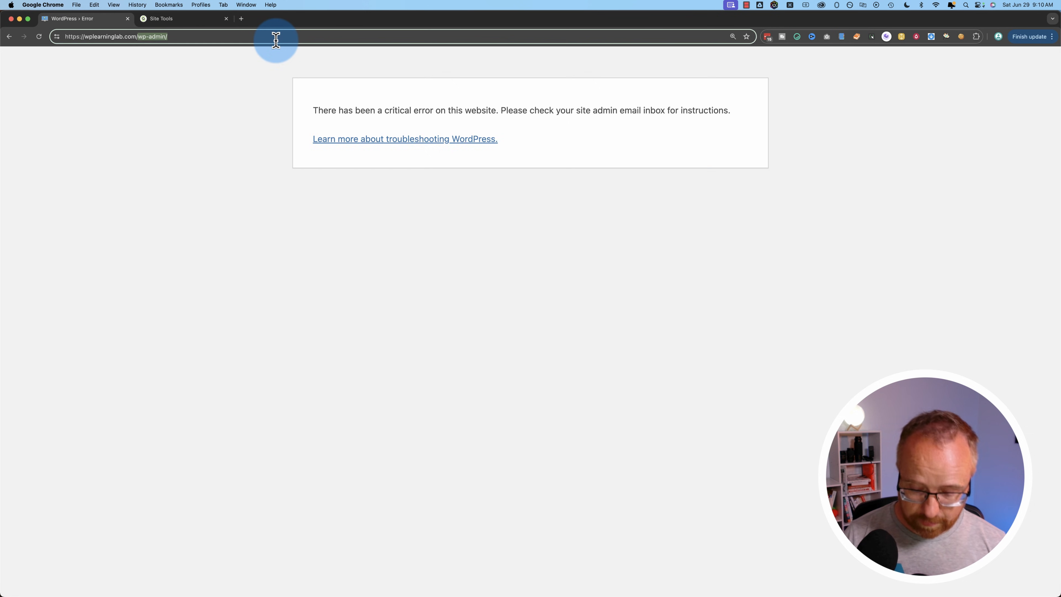
{"action": "key", "text": "BackSpace"}
{"action": "key", "text": "Return"}
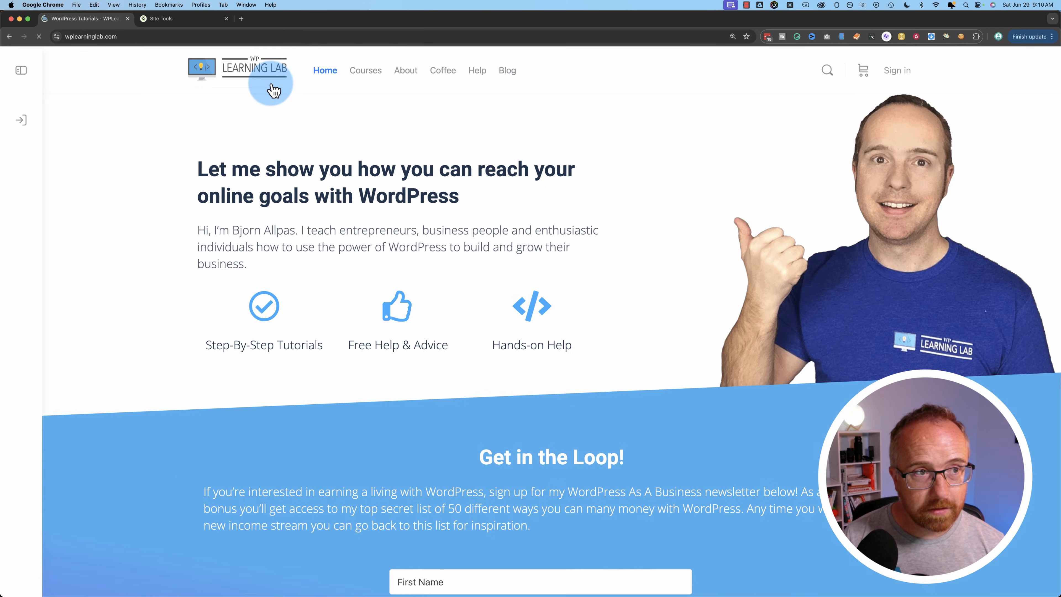
{"action": "left_click", "coordinate": [146, 36]}
{"action": "type", "text": "/wp-admin"}
{"action": "key", "text": "Return"}
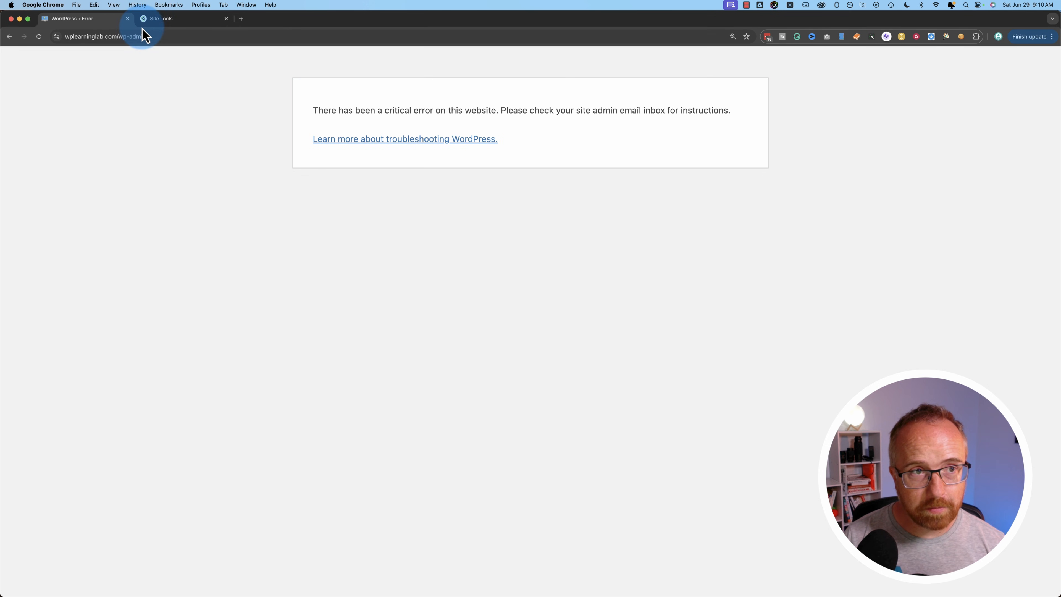
Return to SiteGround's File Manager and rename the advanced-ads-off folder back to advanced-ads to re-enable that plugin
{"action": "left_click", "coordinate": [155, 18]}
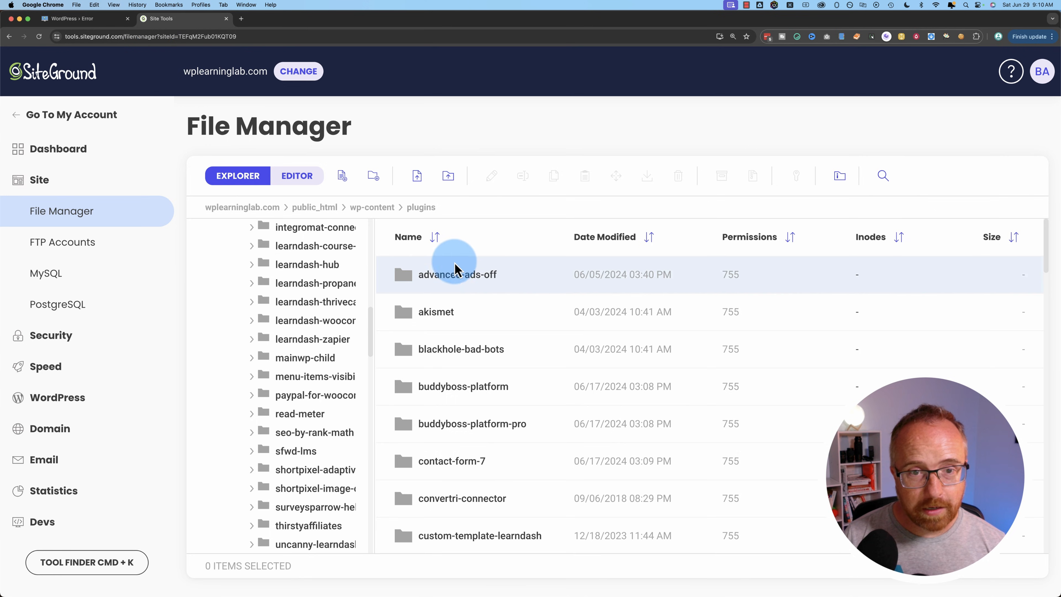
{"action": "right_click", "coordinate": [463, 275]}
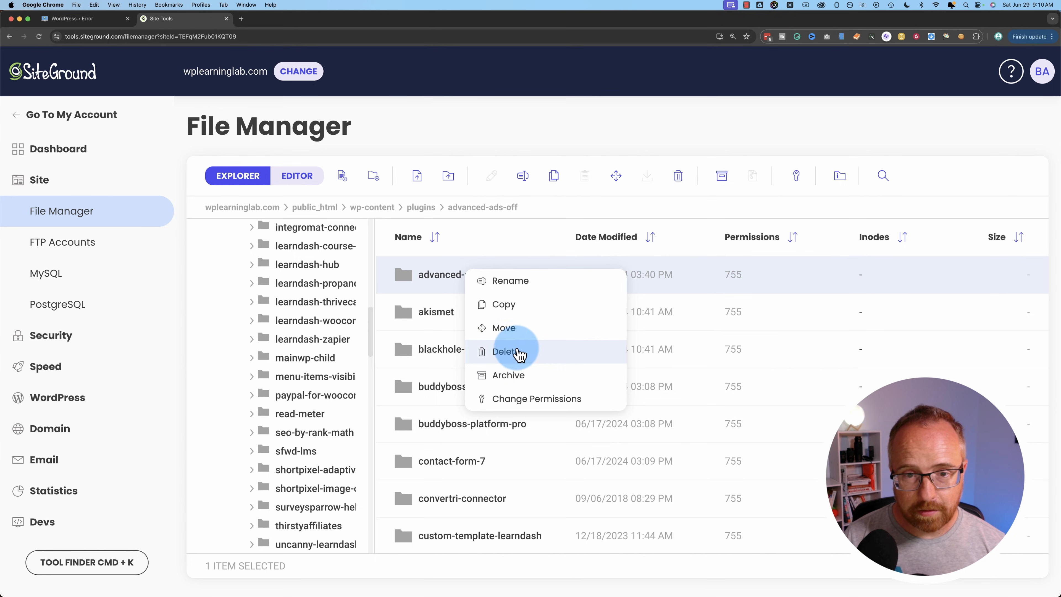
{"action": "left_click", "coordinate": [504, 279]}
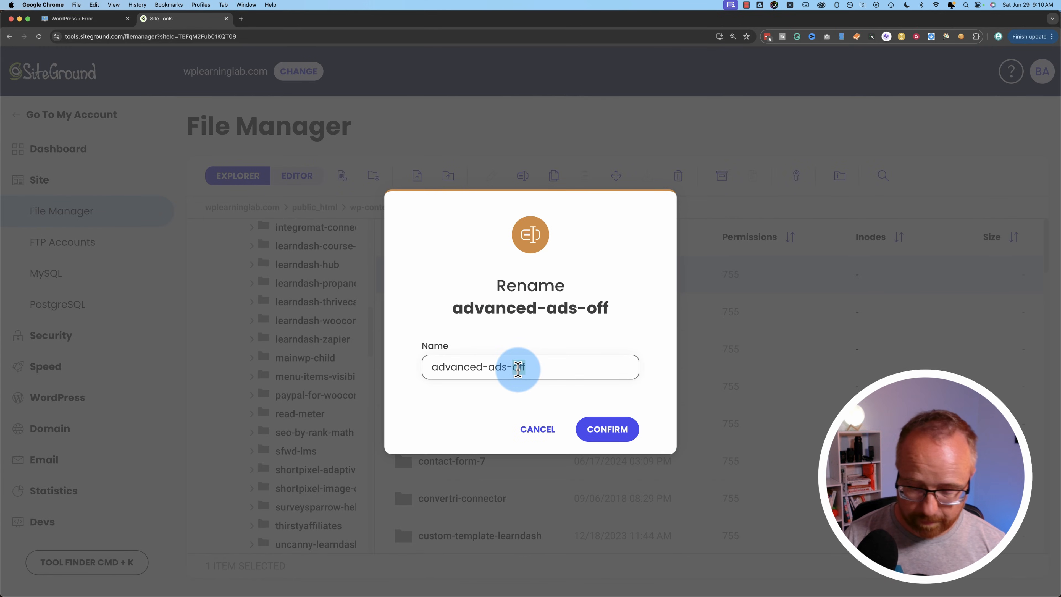
{"action": "left_click", "coordinate": [587, 430]}
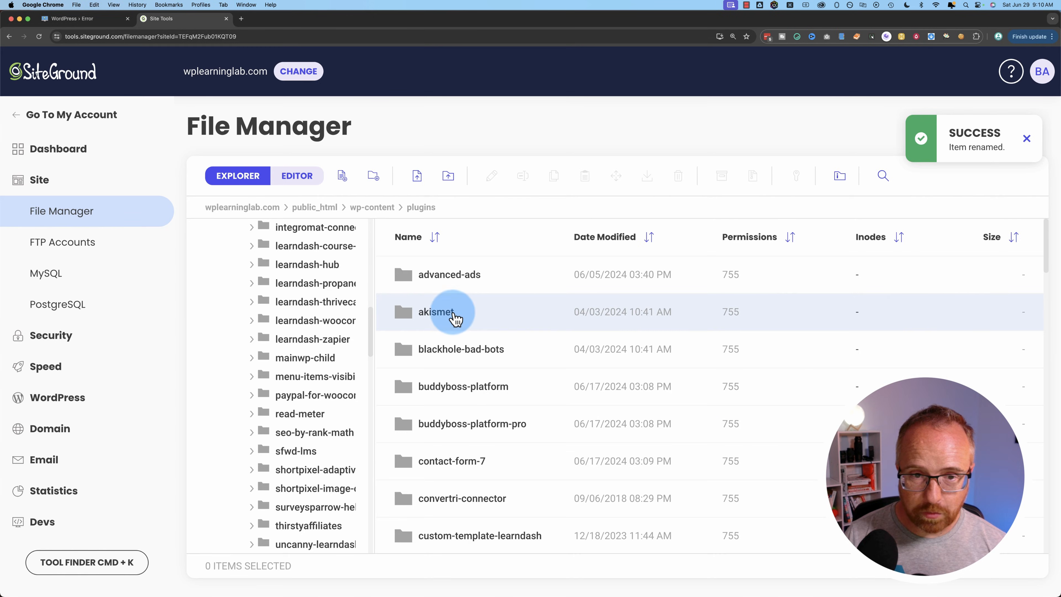
Rename the akismet plugin folder as akismet-off and reload the site's /wp-admin page to test with that plugin disabled
{"action": "right_click", "coordinate": [450, 312]}
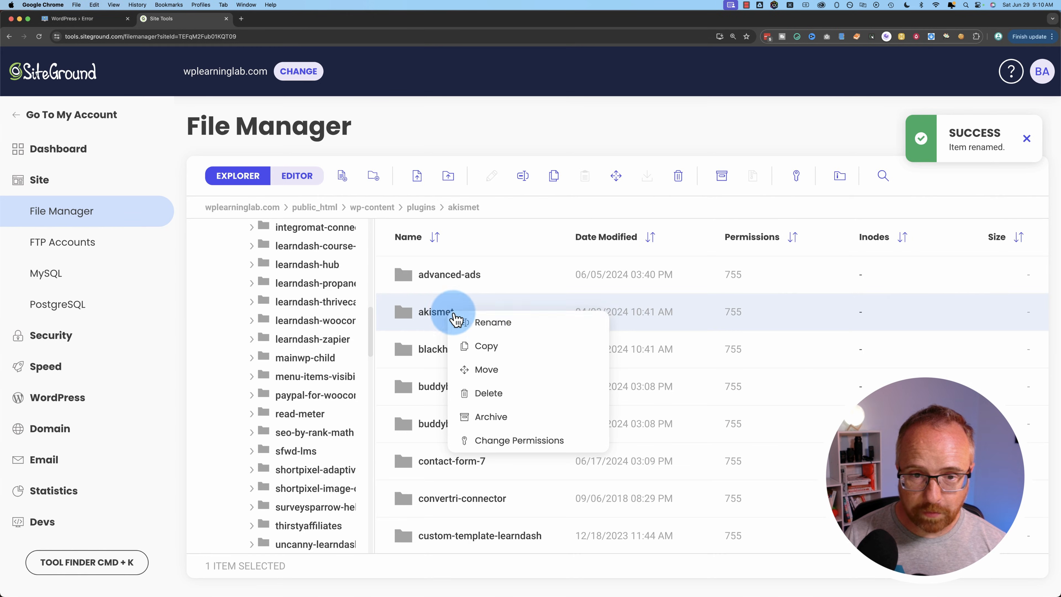
{"action": "left_click", "coordinate": [504, 332]}
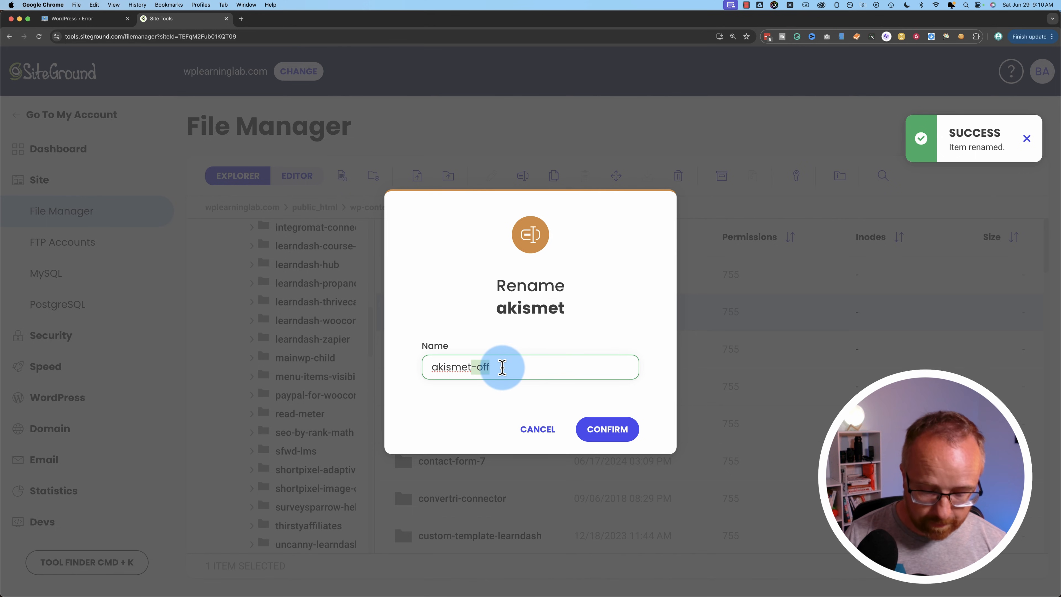
{"action": "left_click", "coordinate": [607, 429]}
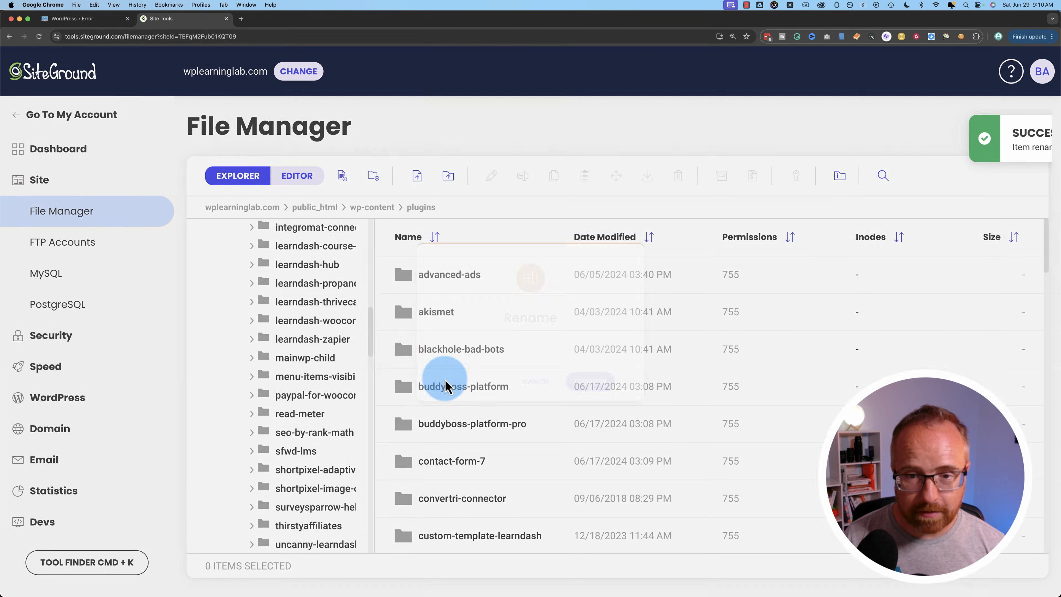
{"action": "left_click", "coordinate": [73, 19]}
{"action": "key", "text": "super+r"}
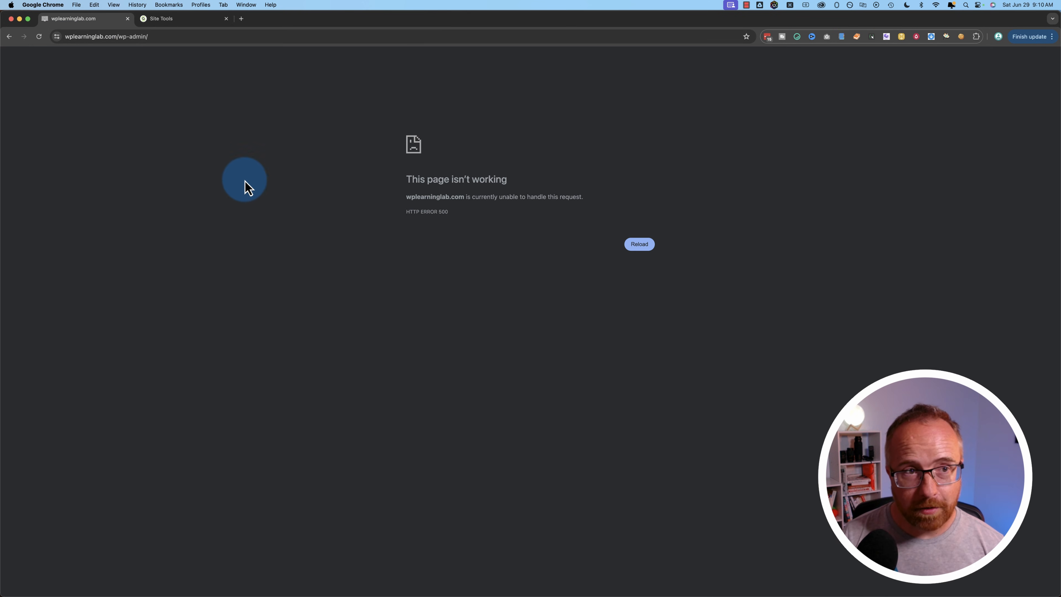
Rename the akismet-off folder back to akismet in the File Manager
{"action": "left_click", "coordinate": [175, 19]}
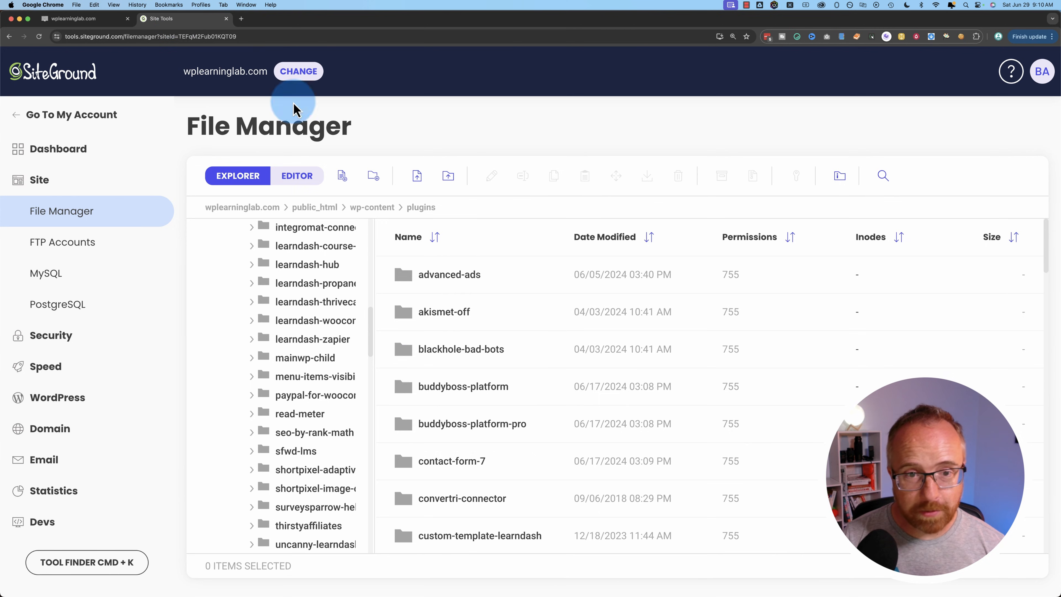
{"action": "right_click", "coordinate": [447, 318]}
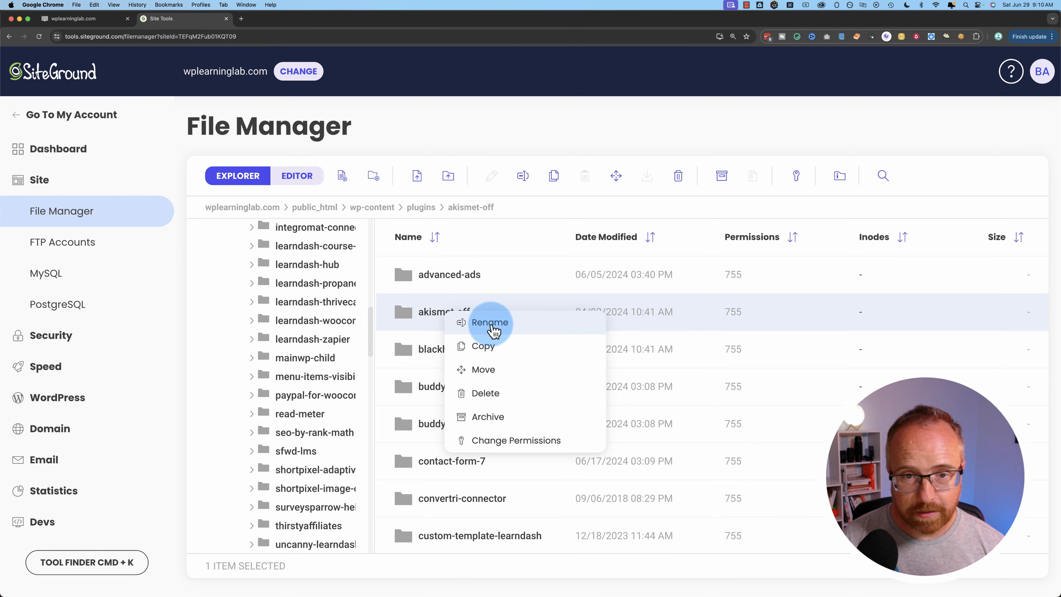
{"action": "left_click", "coordinate": [493, 330]}
{"action": "left_click", "coordinate": [475, 363]}
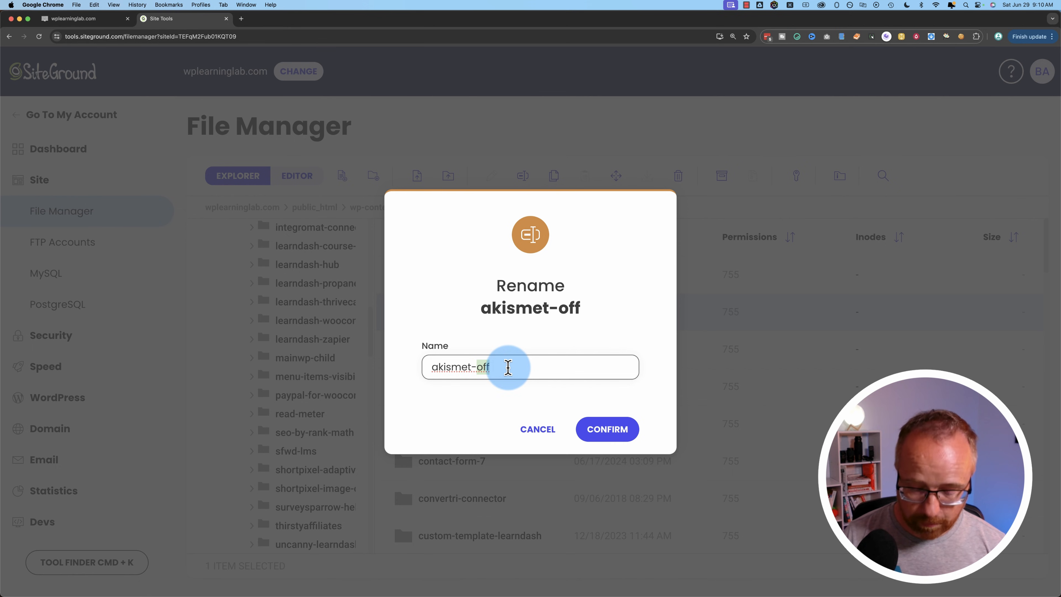
{"action": "left_click", "coordinate": [623, 434]}
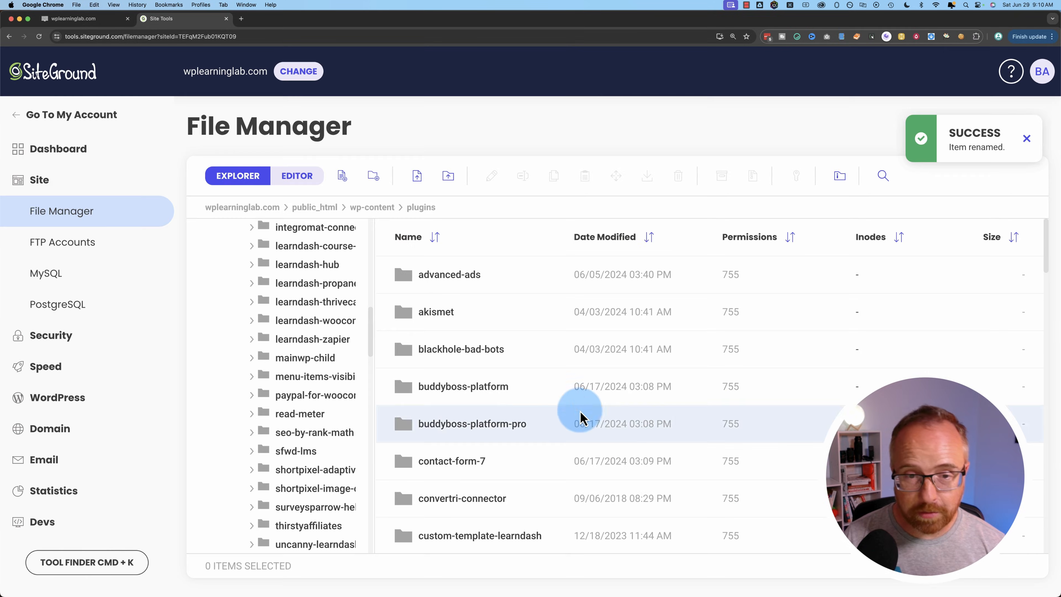
Rename the blackhole-bad-bots plugin folder as blackhole-bad-bots-off and reload the site's /wp-admin page to test it
{"action": "right_click", "coordinate": [493, 355]}
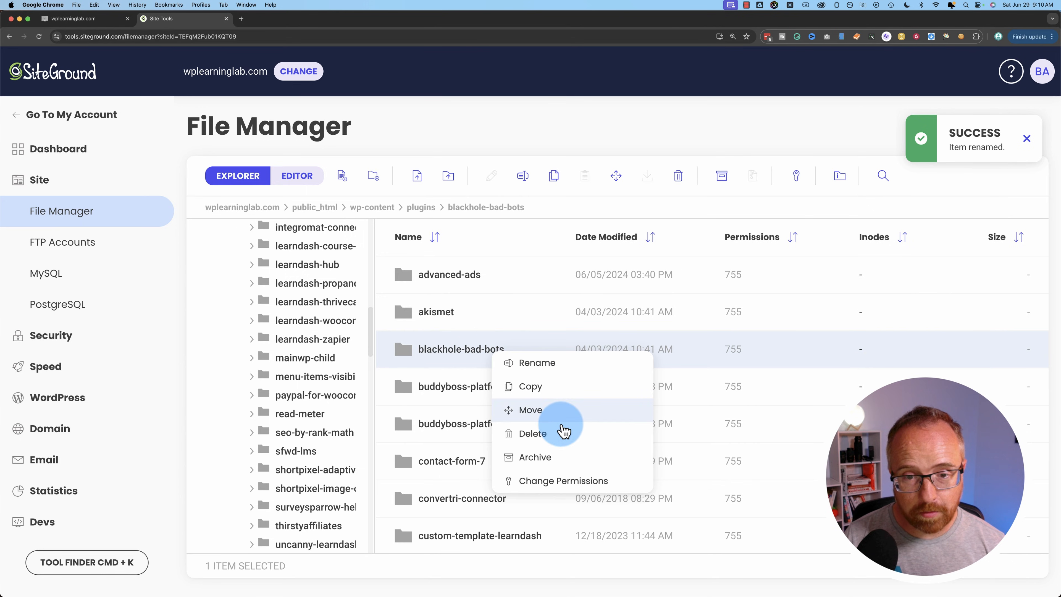
{"action": "left_click", "coordinate": [529, 366]}
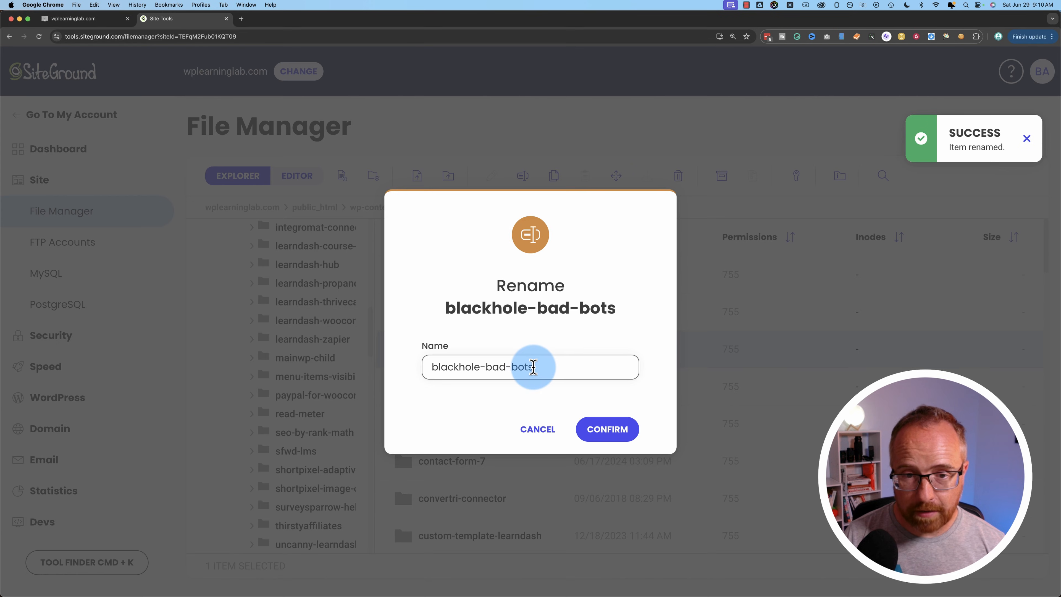
{"action": "type", "text": "-off"}
{"action": "left_click", "coordinate": [598, 429]}
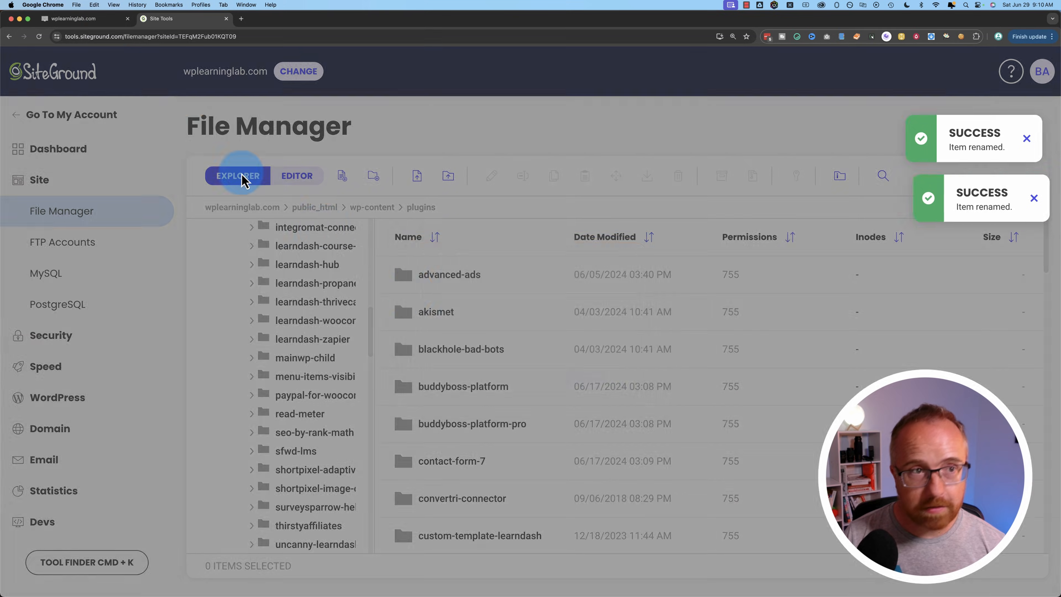
{"action": "left_click", "coordinate": [87, 19]}
{"action": "left_click", "coordinate": [39, 37]}
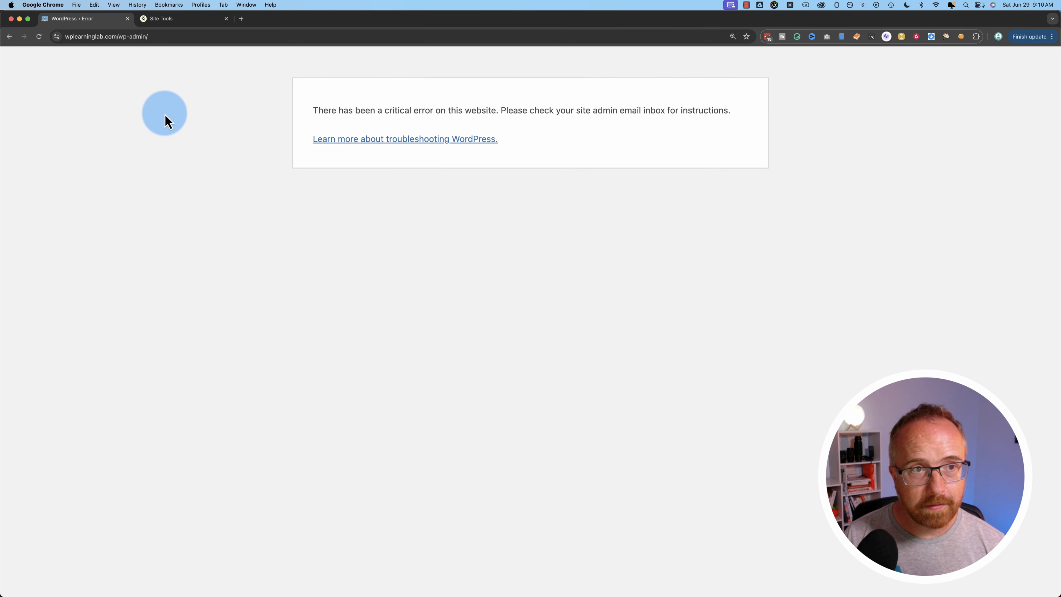
Rename the blackhole-bad-bots-off folder back to blackhole-bad-bots in the File Manager
{"action": "left_click", "coordinate": [162, 19]}
{"action": "right_click", "coordinate": [502, 349]}
{"action": "left_click", "coordinate": [542, 356]}
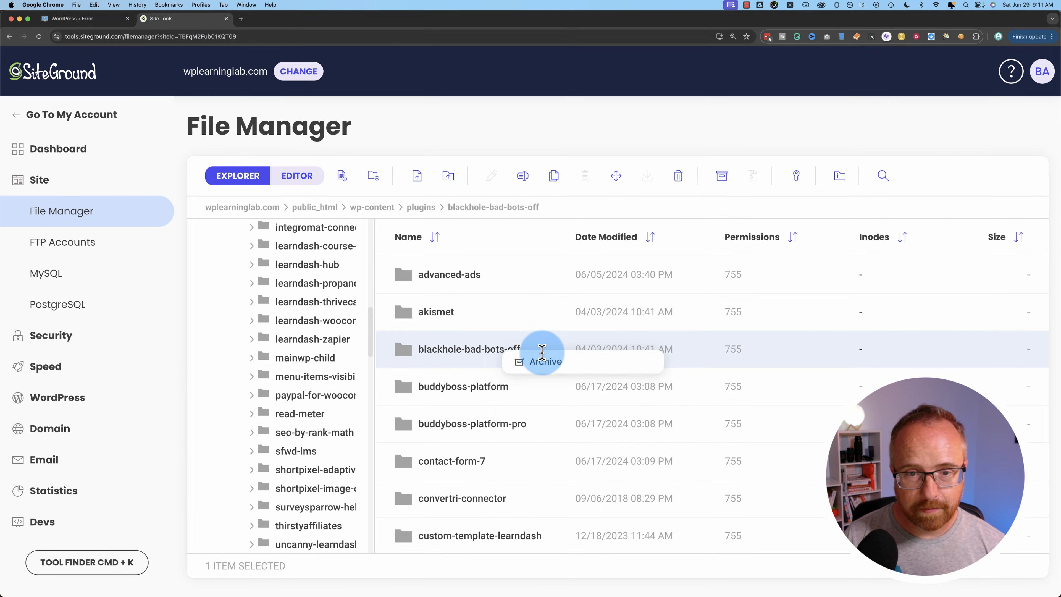
{"action": "left_click_drag", "start_coordinate": [534, 366], "coordinate": [559, 375]}
{"action": "key", "text": "BackSpace"}
{"action": "key", "text": "Return"}
Rename the buddyboss-platform plugin folder as buddyboss-platform-off and load the site to test with that plugin disabled
{"action": "right_click", "coordinate": [500, 386]}
{"action": "left_click", "coordinate": [541, 402]}
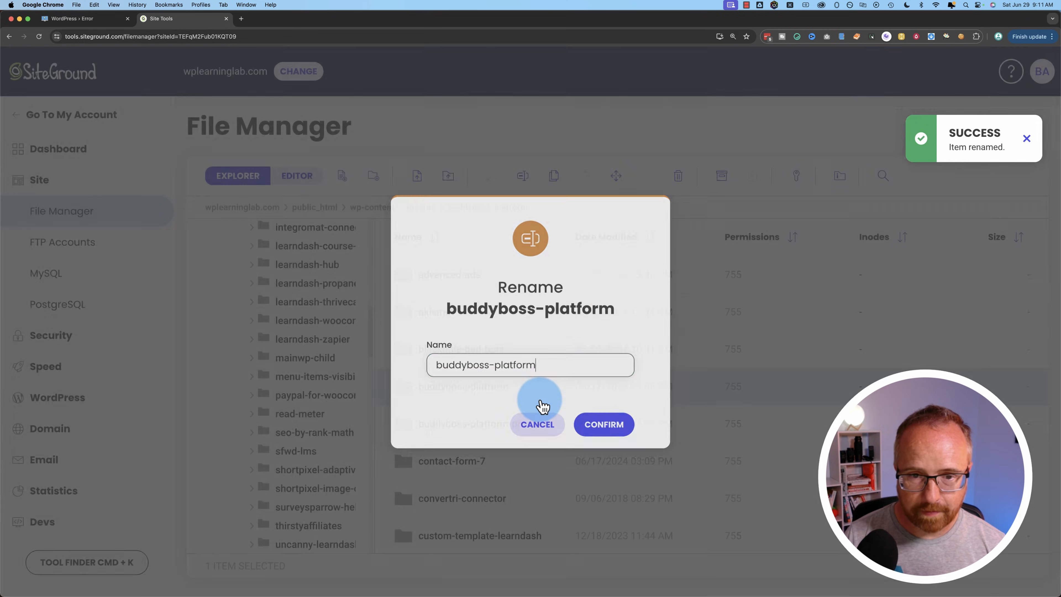
{"action": "type", "text": "-off"}
{"action": "left_click", "coordinate": [600, 429]}
{"action": "left_click", "coordinate": [84, 19]}
{"action": "left_click", "coordinate": [39, 37]}
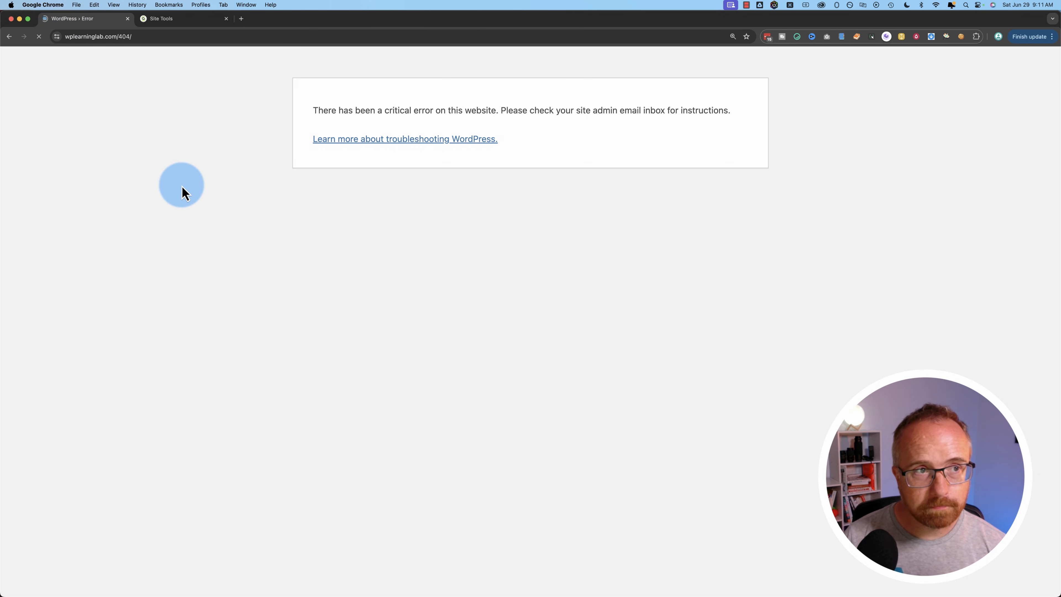
{"action": "left_click", "coordinate": [235, 69]}
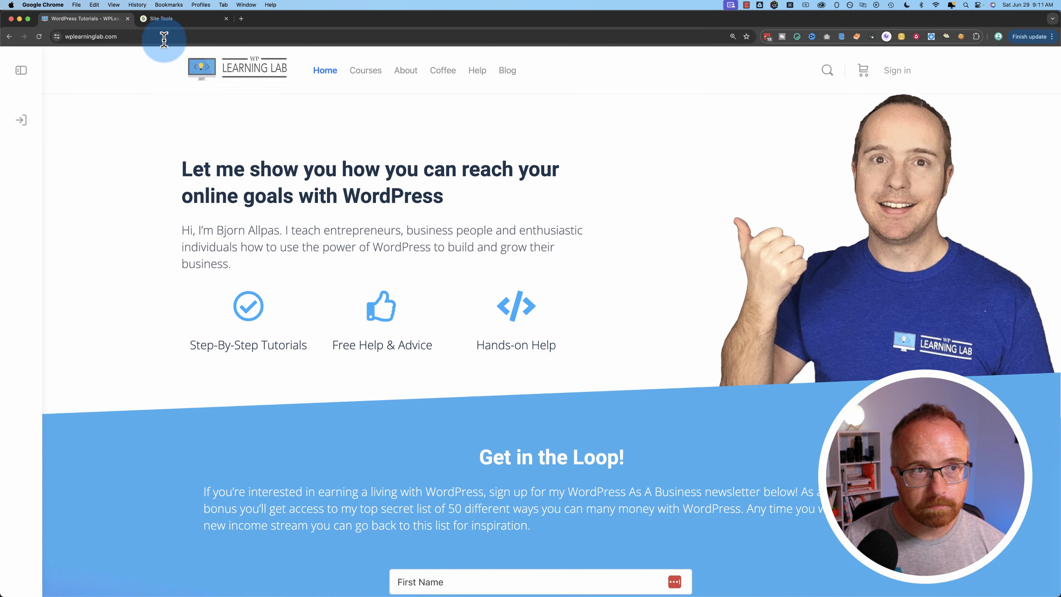
Log in to WordPress at wplearninglab.com/rhino/ with the prefilled credentials and open the admin Dashboard
{"action": "left_click", "coordinate": [155, 37]}
{"action": "left_click", "coordinate": [157, 31]}
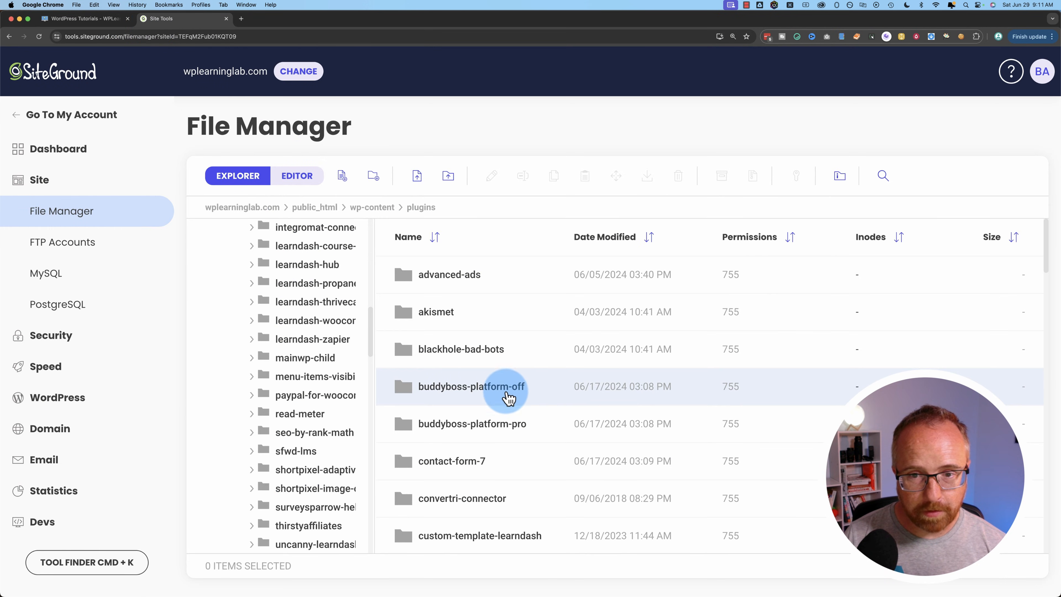
{"action": "left_click", "coordinate": [84, 19]}
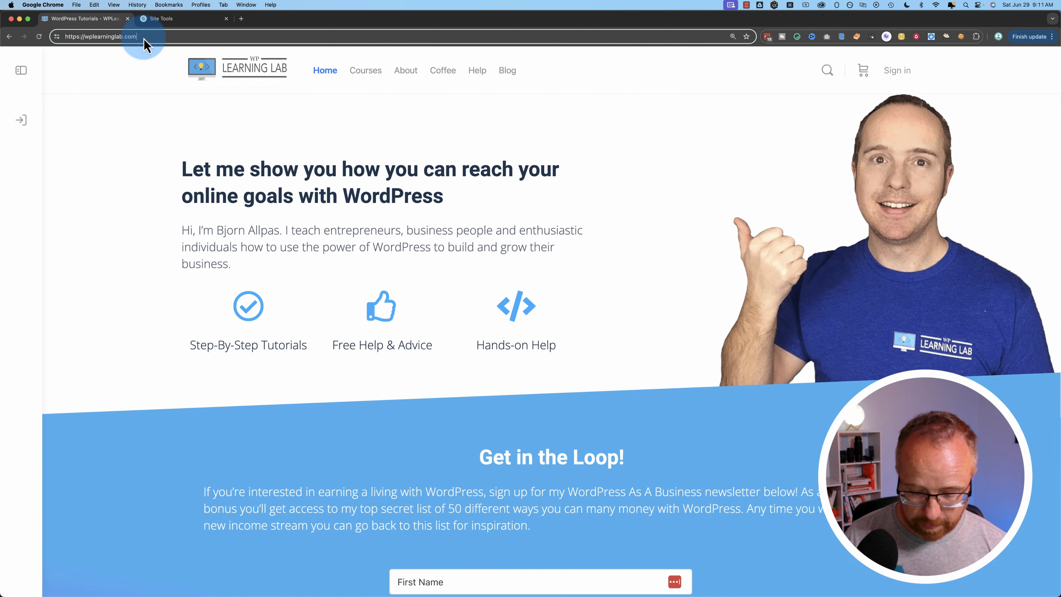
{"action": "type", "text": "/rhino"}
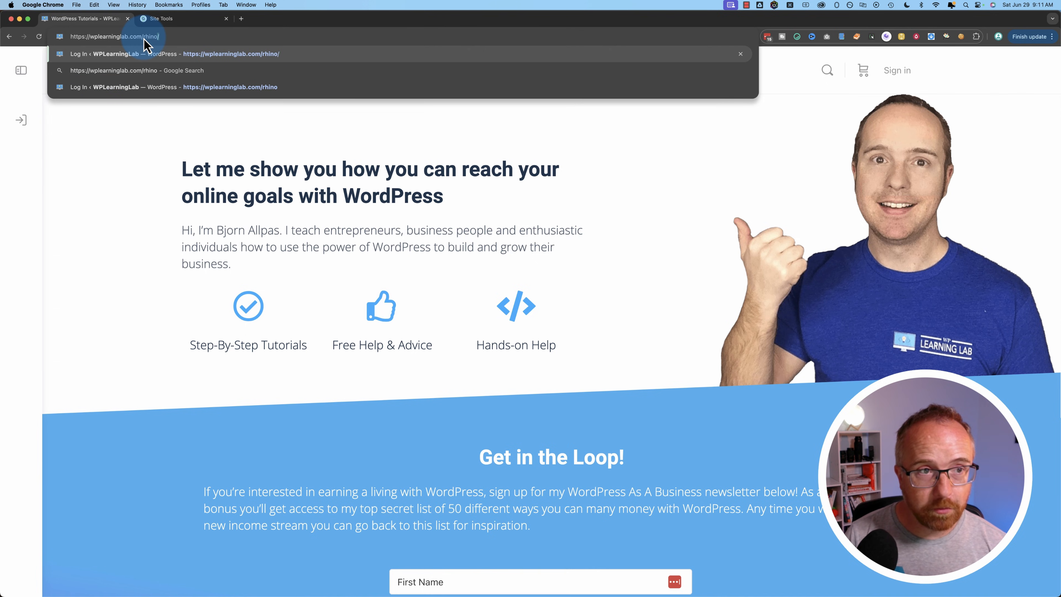
{"action": "type", "text": "\\"}
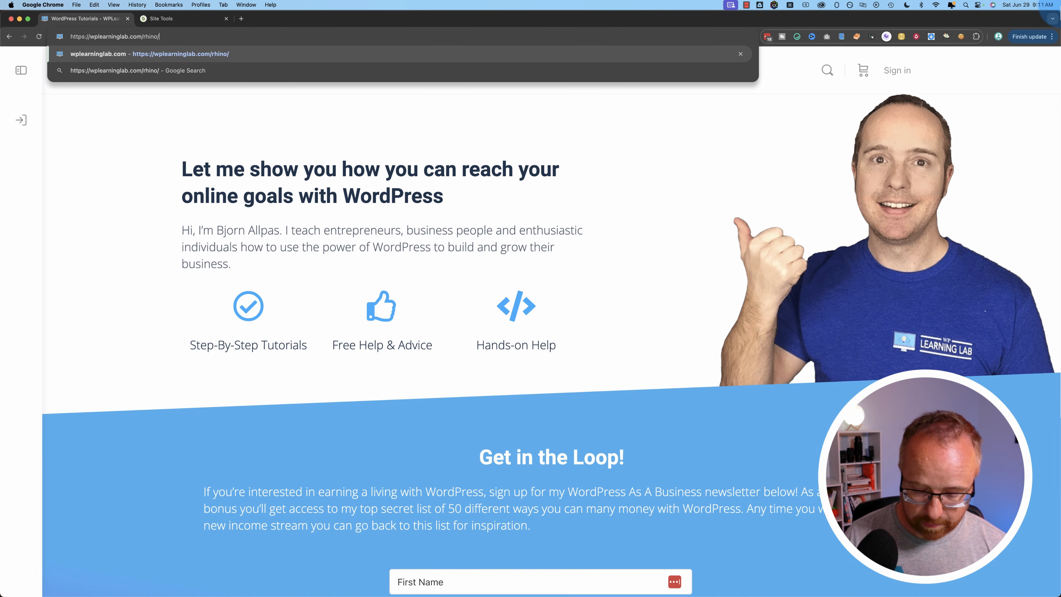
{"action": "key", "text": "Return"}
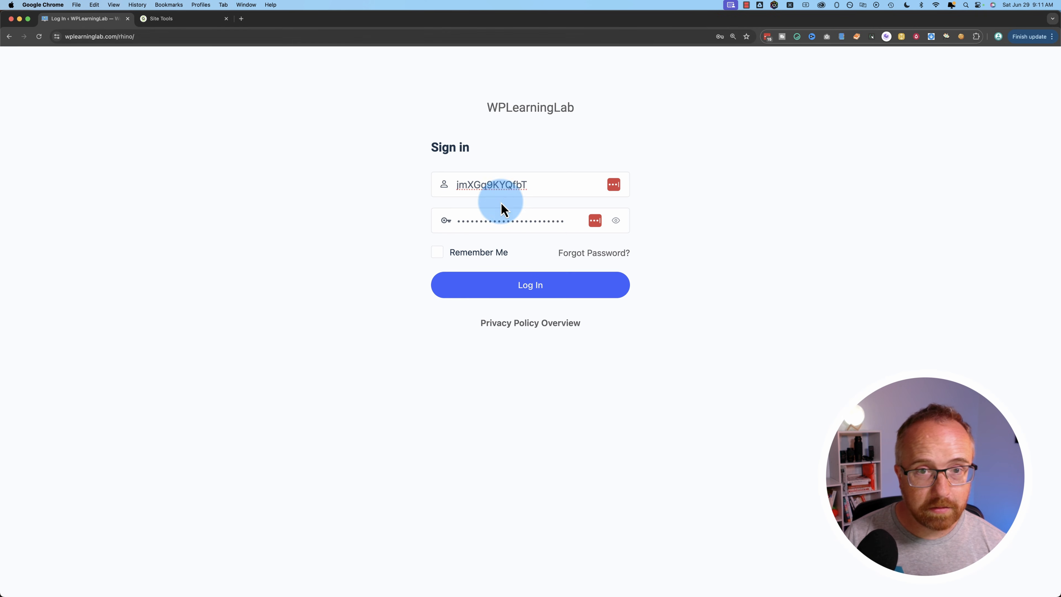
{"action": "left_click", "coordinate": [550, 286]}
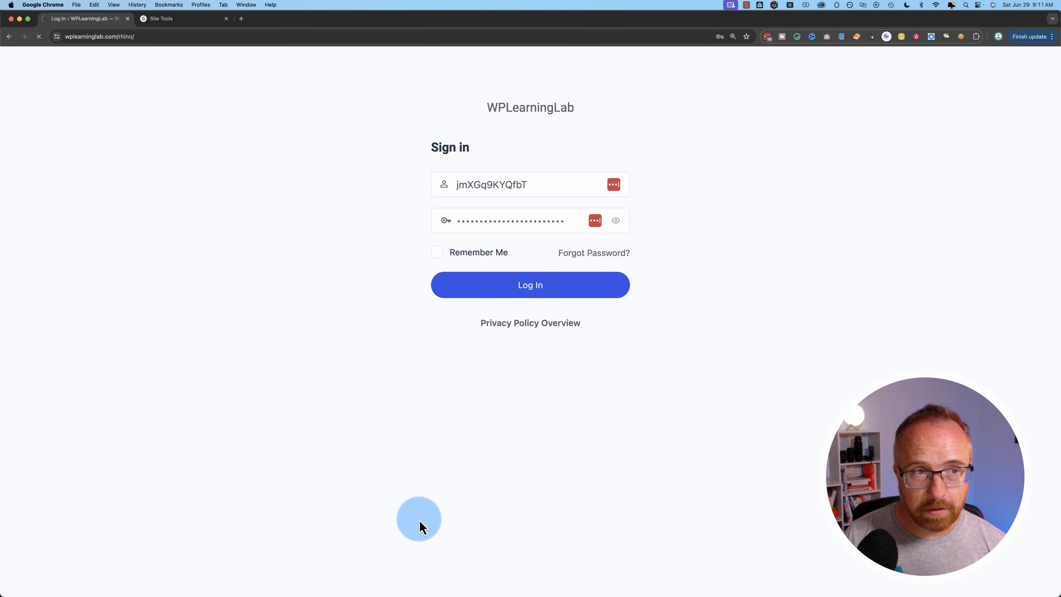
{"action": "mouse_move", "coordinate": [55, 57]}
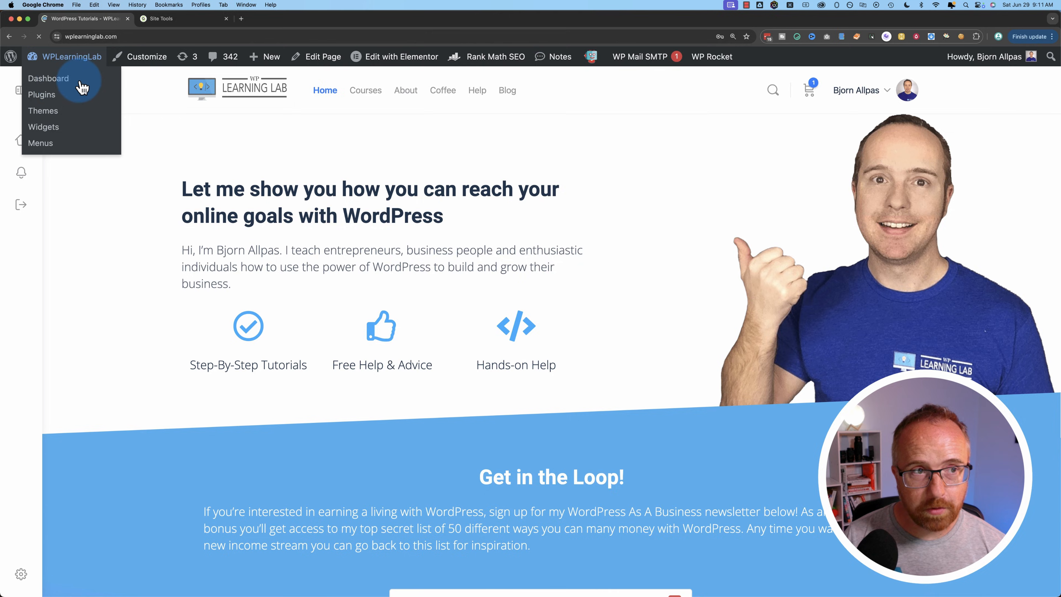
{"action": "left_click", "coordinate": [83, 87]}
Rename the buddyboss-platform-off folder back to buddyboss-platform in the File Manager to re-enable the plugin
{"action": "left_click", "coordinate": [168, 18]}
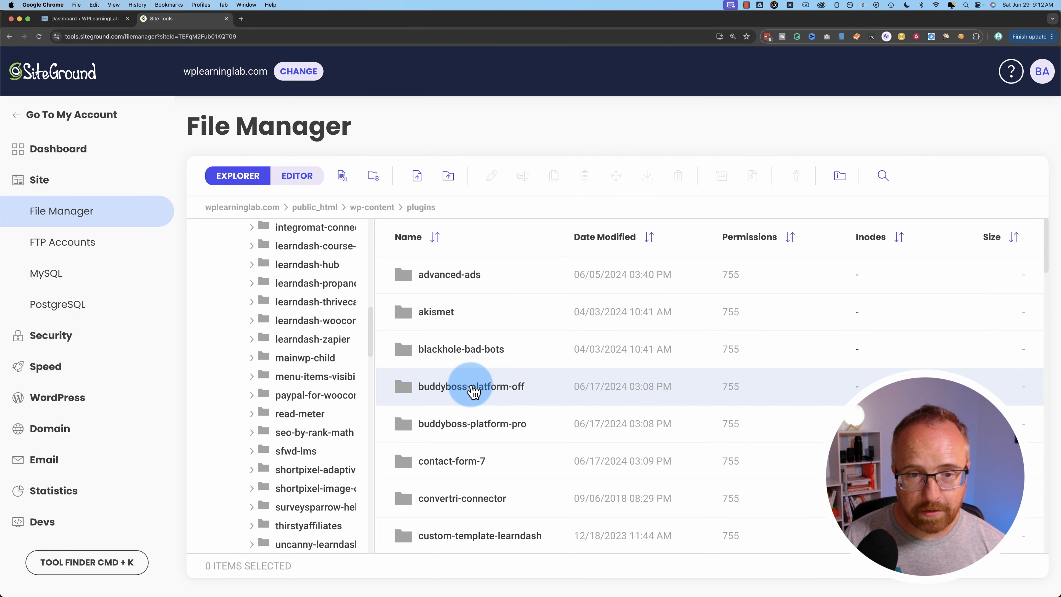
{"action": "right_click", "coordinate": [507, 395]}
{"action": "left_click", "coordinate": [525, 408]}
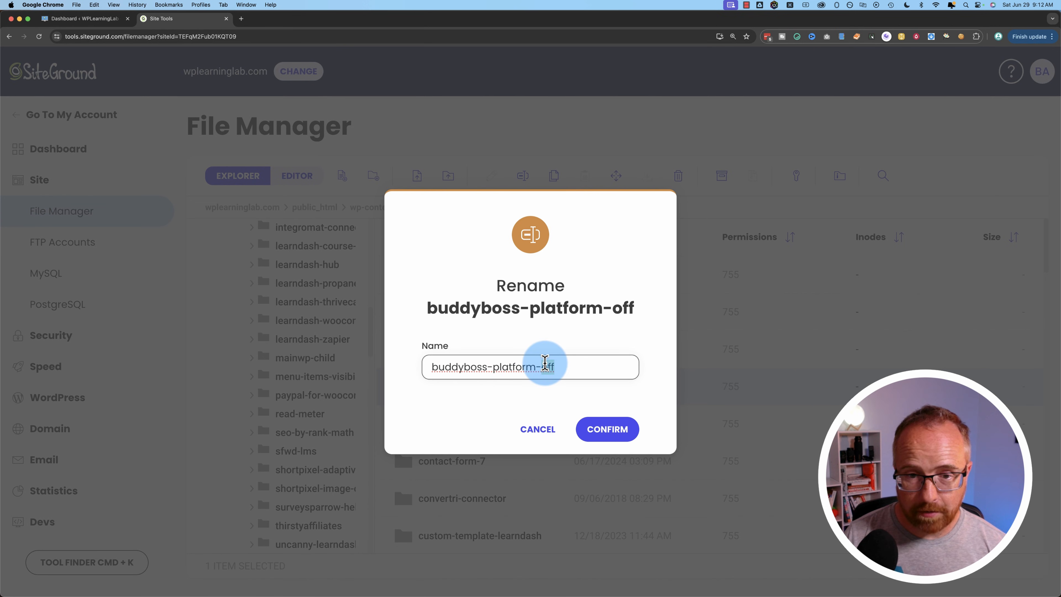
{"action": "key", "text": "BackSpace"}
{"action": "key", "text": "BackSpace"}
{"action": "key", "text": "BackSpace"}
{"action": "key", "text": "BackSpace"}
{"action": "left_click", "coordinate": [605, 431]}
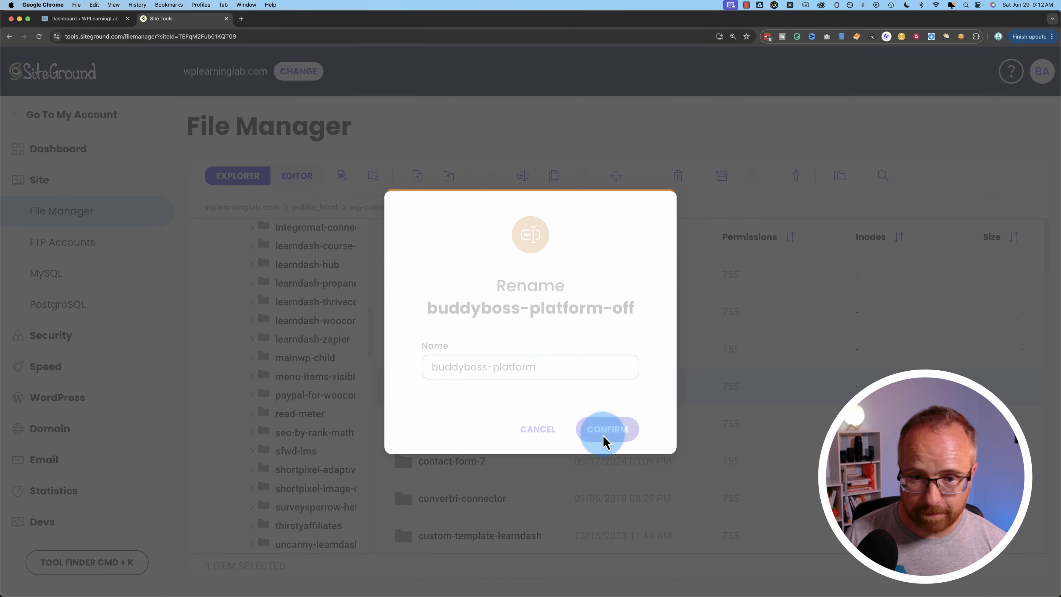
Reload the WordPress dashboard and open the site's home page to retest both with the buddyboss-platform folder's original name
{"action": "left_click", "coordinate": [81, 19]}
{"action": "left_click", "coordinate": [39, 36]}
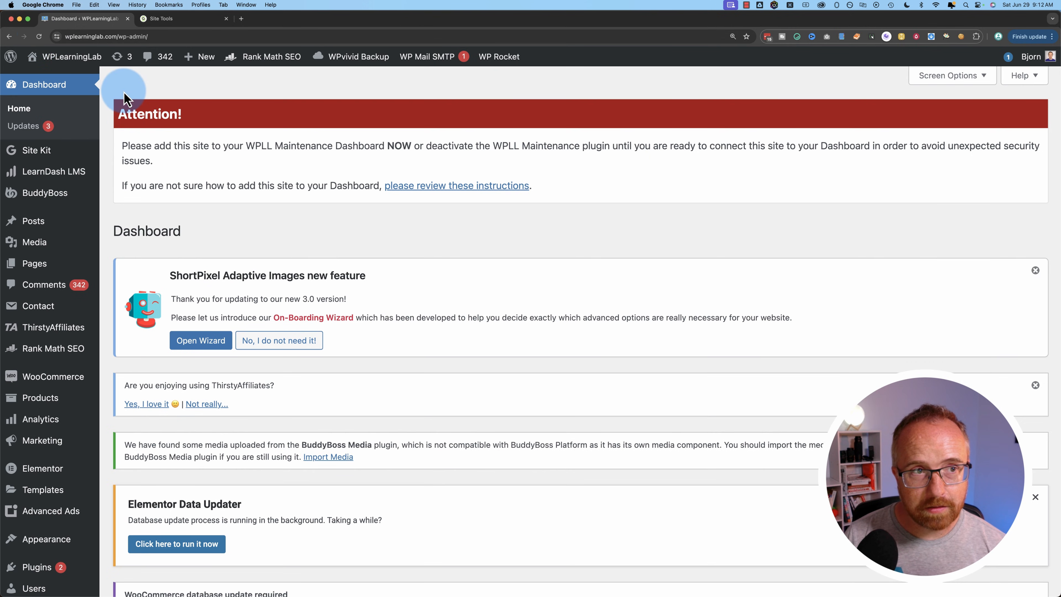
{"action": "left_click_drag", "start_coordinate": [137, 37], "coordinate": [220, 38]}
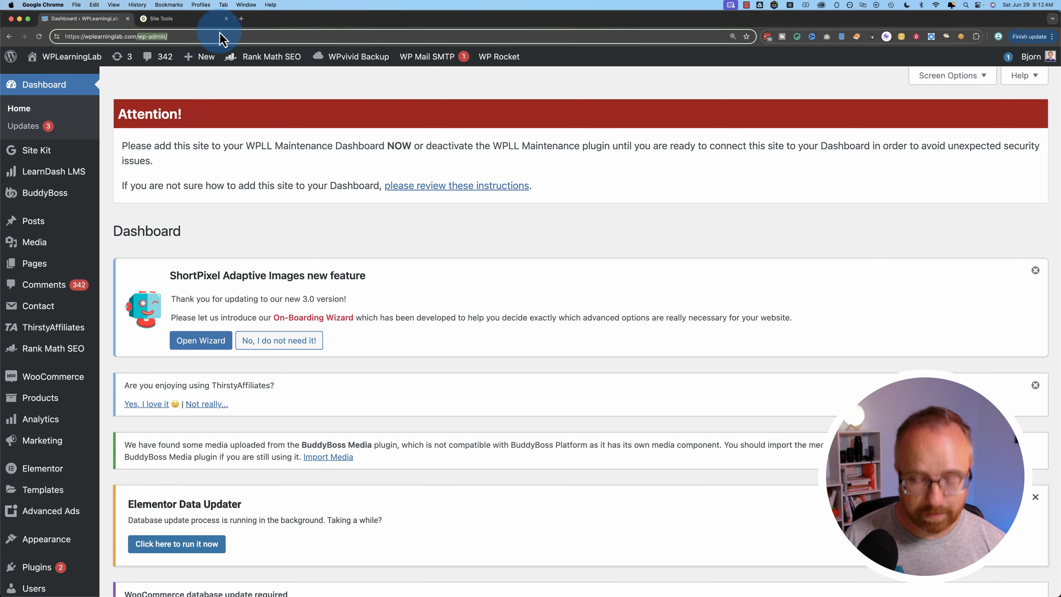
{"action": "key", "text": "BackSpace"}
{"action": "key", "text": "Return"}
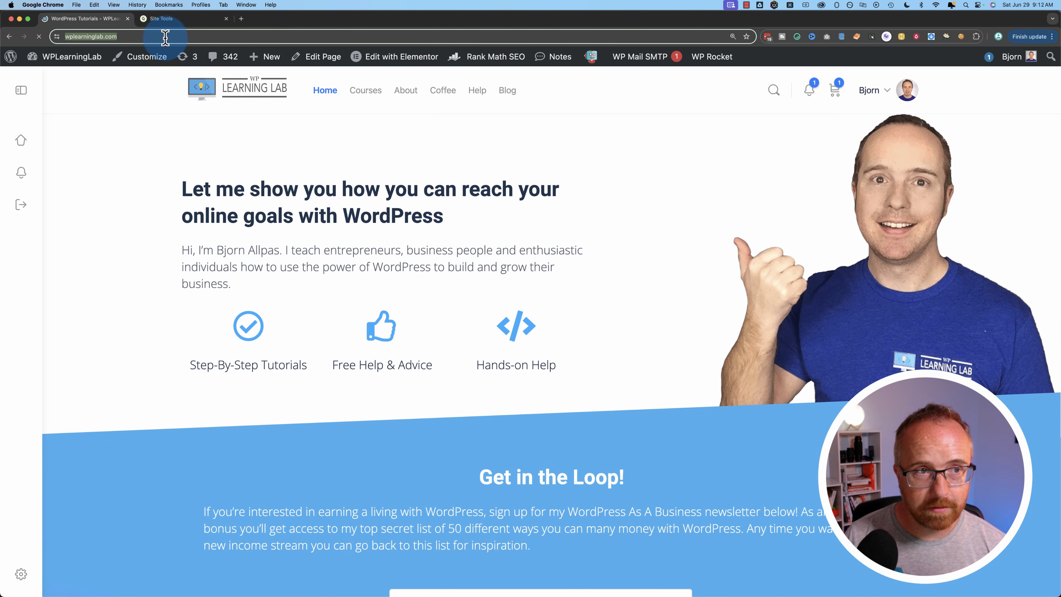
{"action": "left_click", "coordinate": [165, 37]}
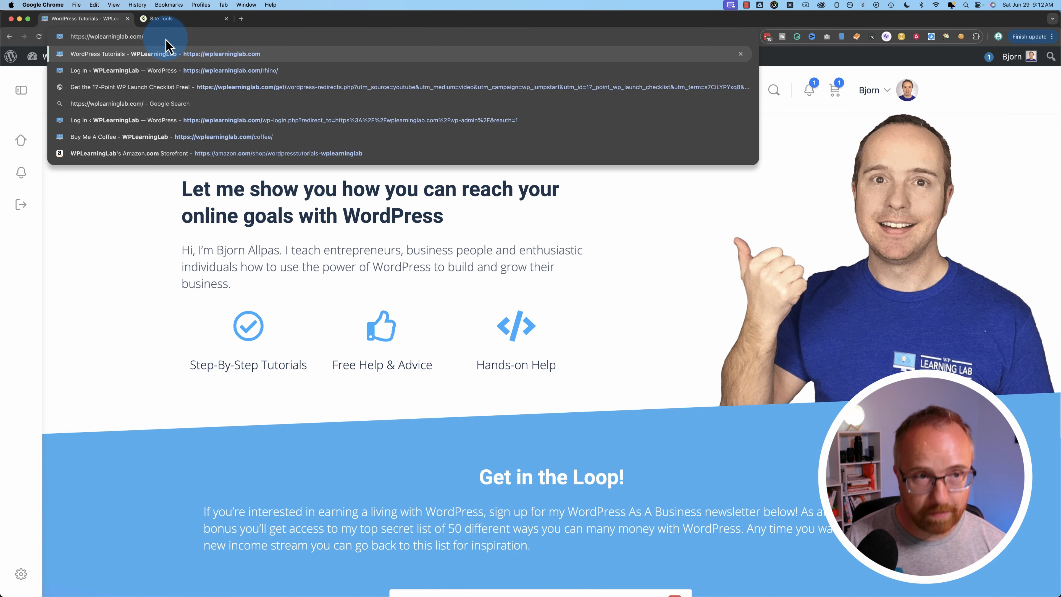
{"action": "left_click", "coordinate": [986, 101]}
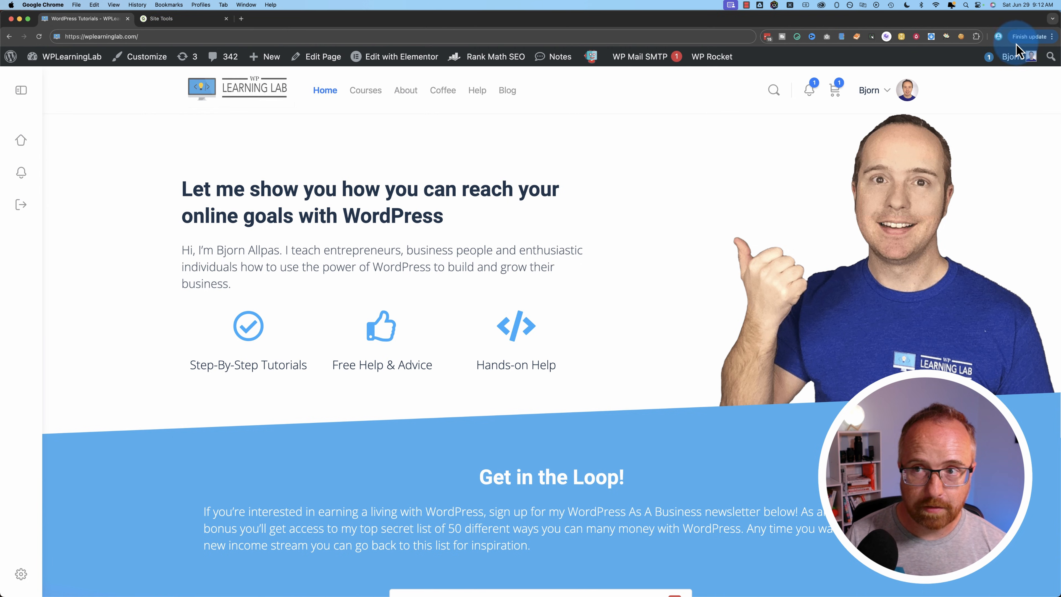
Log out of WordPress from the home page, then load the login page at wplearninglab.com/rhino/ to retest the site
{"action": "mouse_move", "coordinate": [1016, 58]}
{"action": "left_click", "coordinate": [946, 110]}
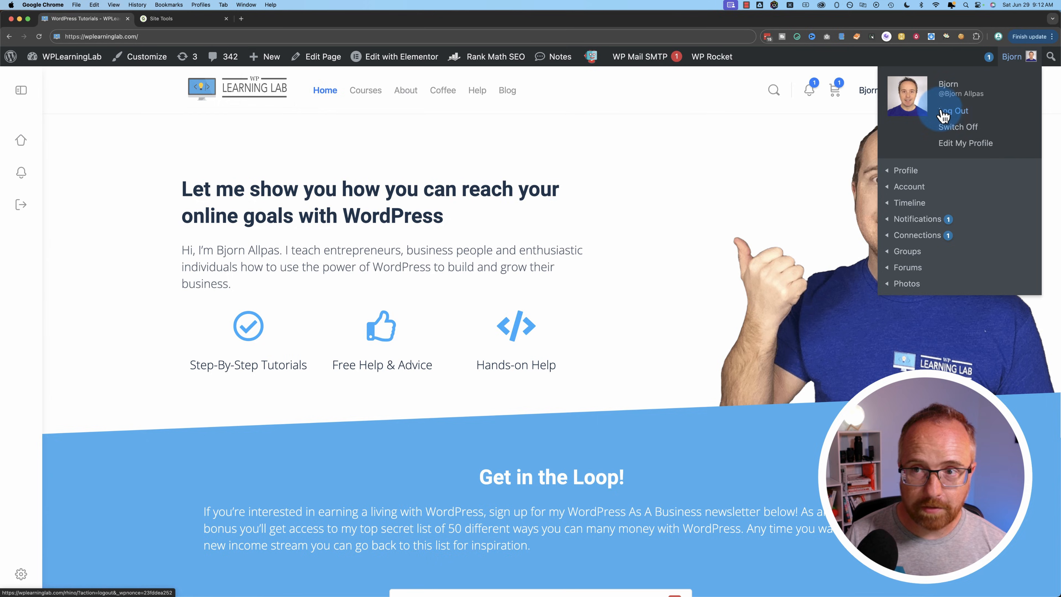
{"action": "left_click", "coordinate": [144, 36]}
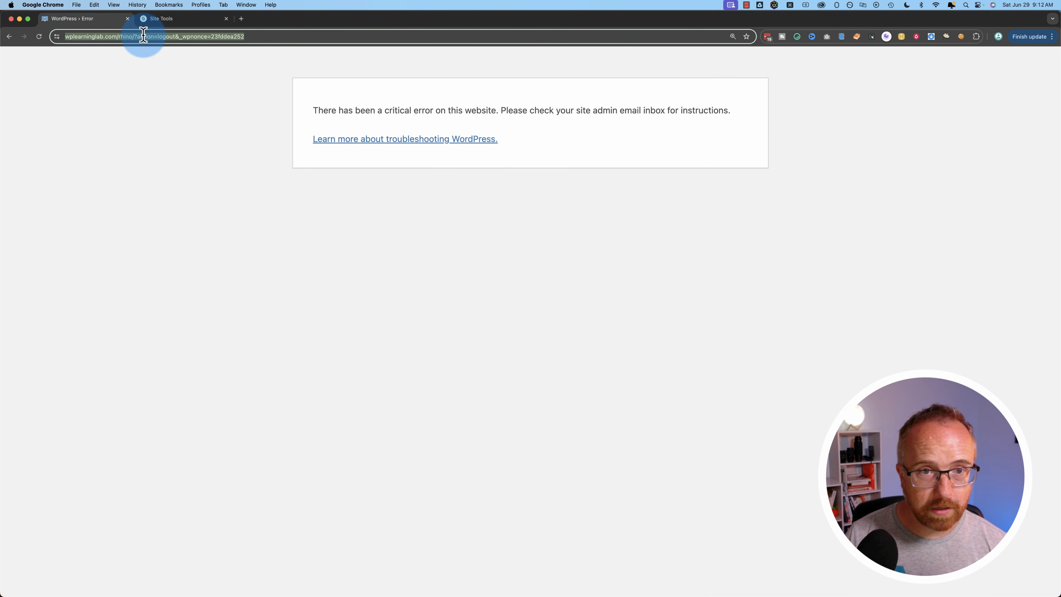
{"action": "left_click", "coordinate": [149, 37]}
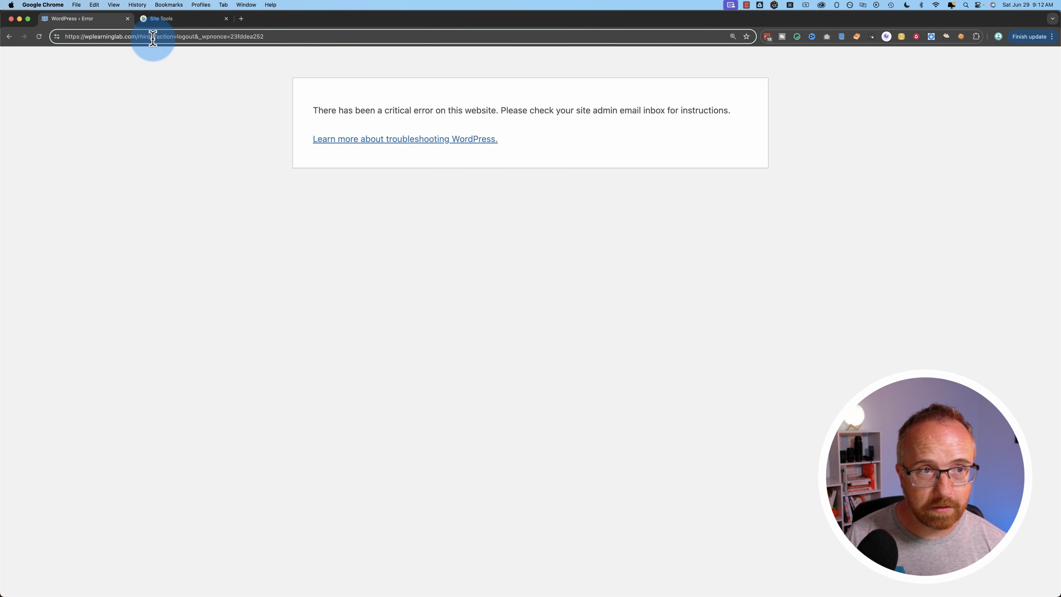
{"action": "left_click_drag", "start_coordinate": [153, 36], "coordinate": [396, 30]}
{"action": "key", "text": "BackSpace"}
{"action": "key", "text": "Return"}
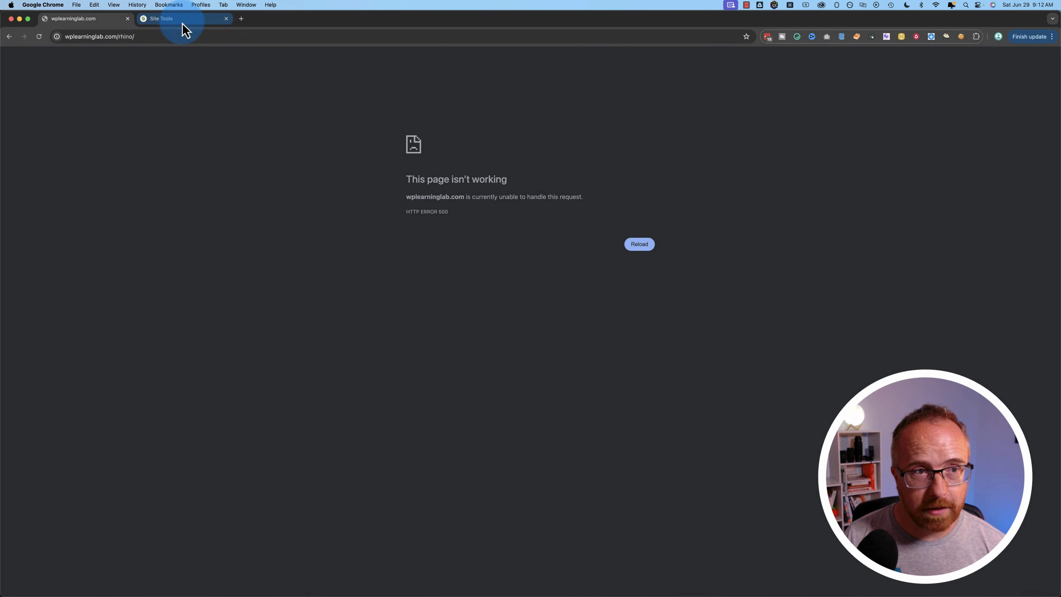
Rename the buddyboss-platform-pro plugin folder as buddyboss-platform-pro-off and reload the login page to test with that plugin disabled
{"action": "left_click", "coordinate": [184, 21]}
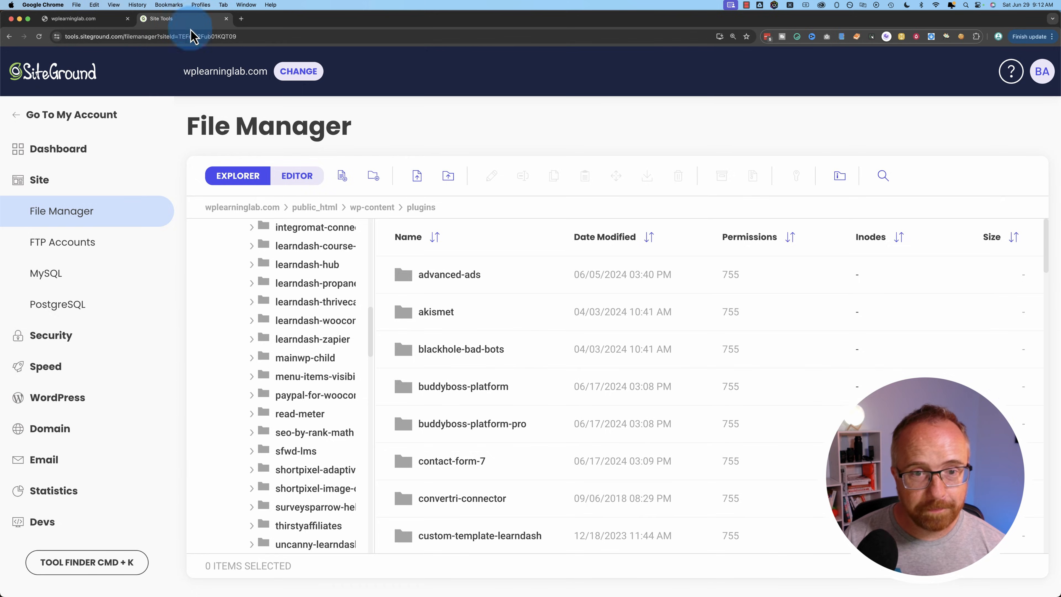
{"action": "right_click", "coordinate": [520, 425]}
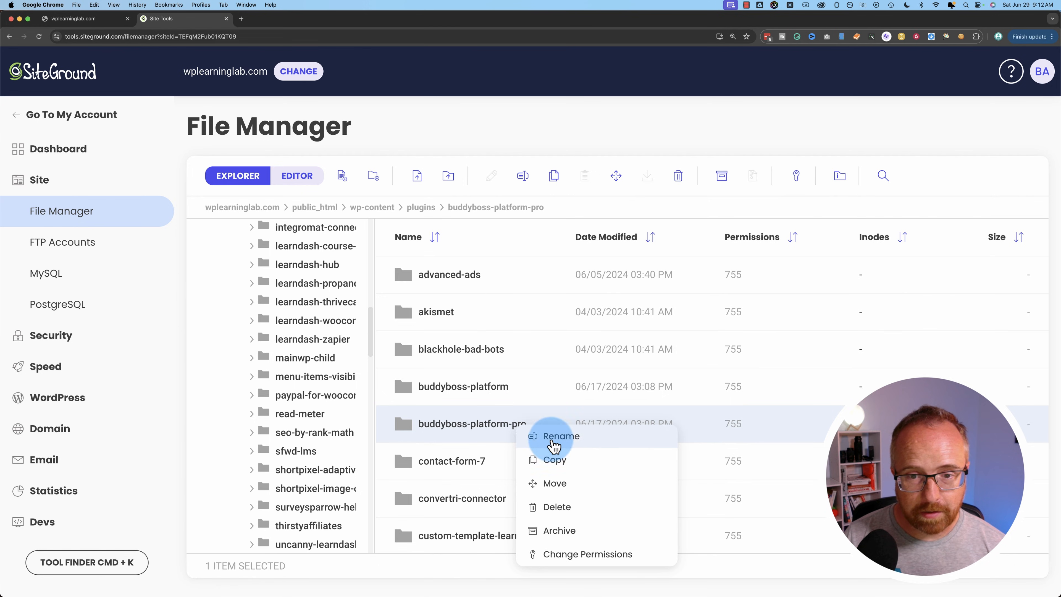
{"action": "left_click", "coordinate": [555, 446]}
{"action": "left_click", "coordinate": [552, 362]}
{"action": "type", "text": "-off"}
{"action": "left_click", "coordinate": [602, 427]}
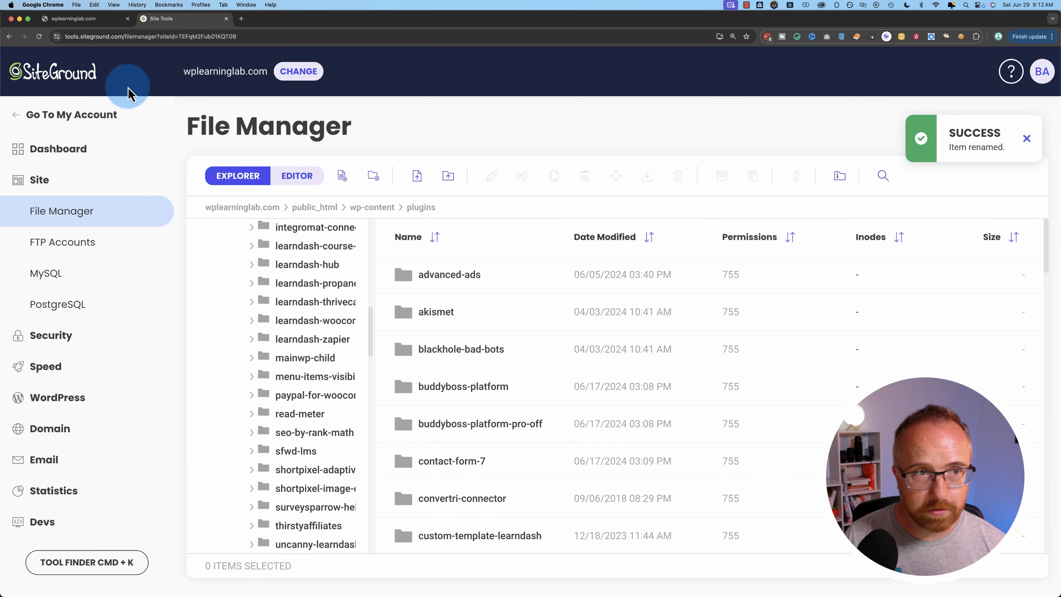
{"action": "left_click", "coordinate": [83, 19]}
{"action": "left_click", "coordinate": [39, 36]}
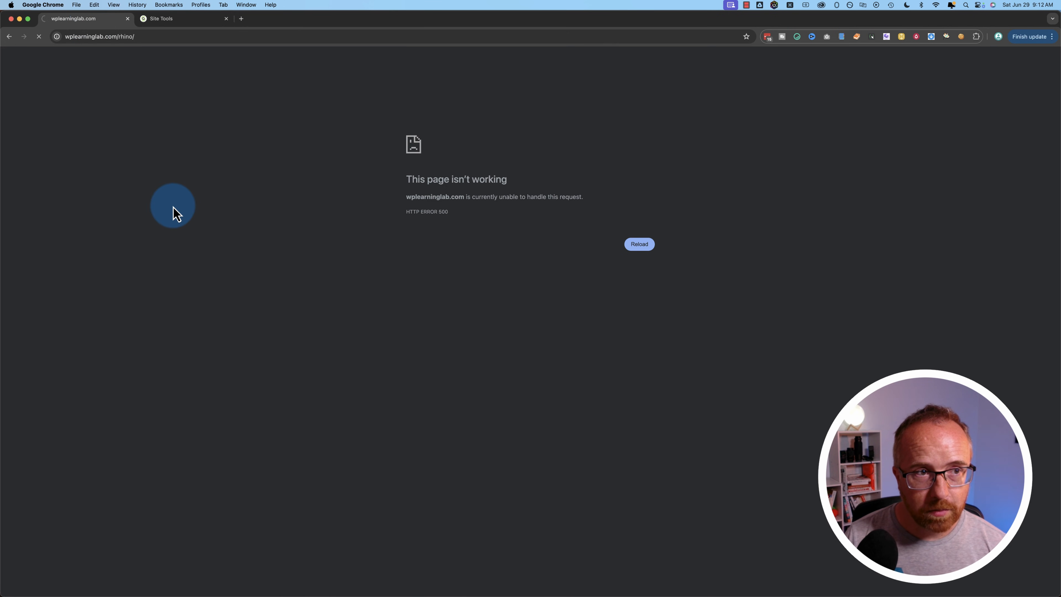
Rename the buddyboss-platform-pro-off folder back to buddyboss-platform-pro in the File Manager to re-enable the plugin
{"action": "left_click", "coordinate": [175, 19]}
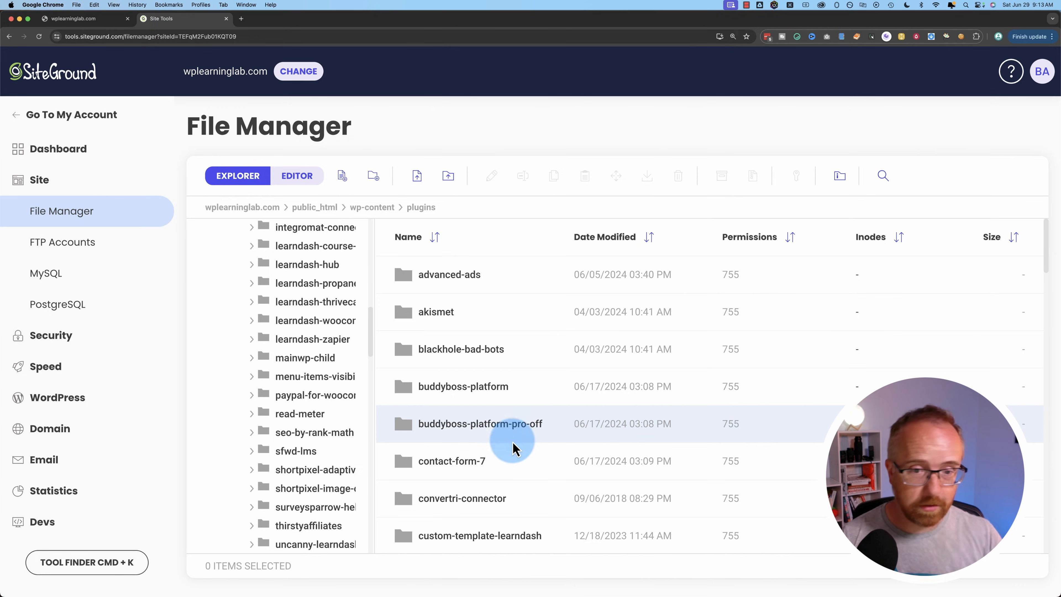
{"action": "right_click", "coordinate": [515, 427]}
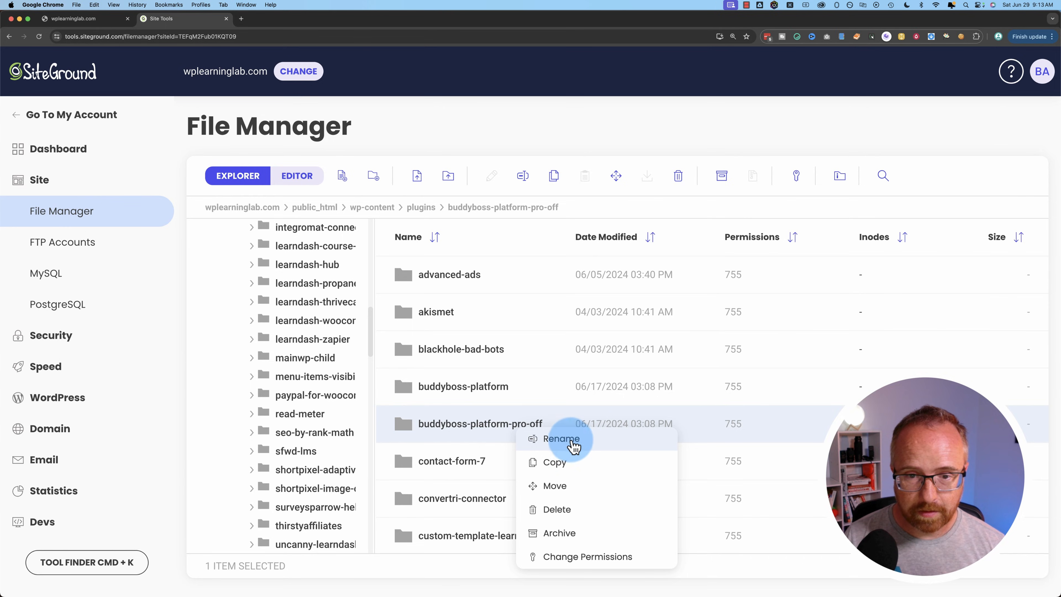
{"action": "left_click", "coordinate": [571, 443]}
{"action": "left_click_drag", "start_coordinate": [558, 379], "coordinate": [625, 382]}
{"action": "key", "text": "BackSpace"}
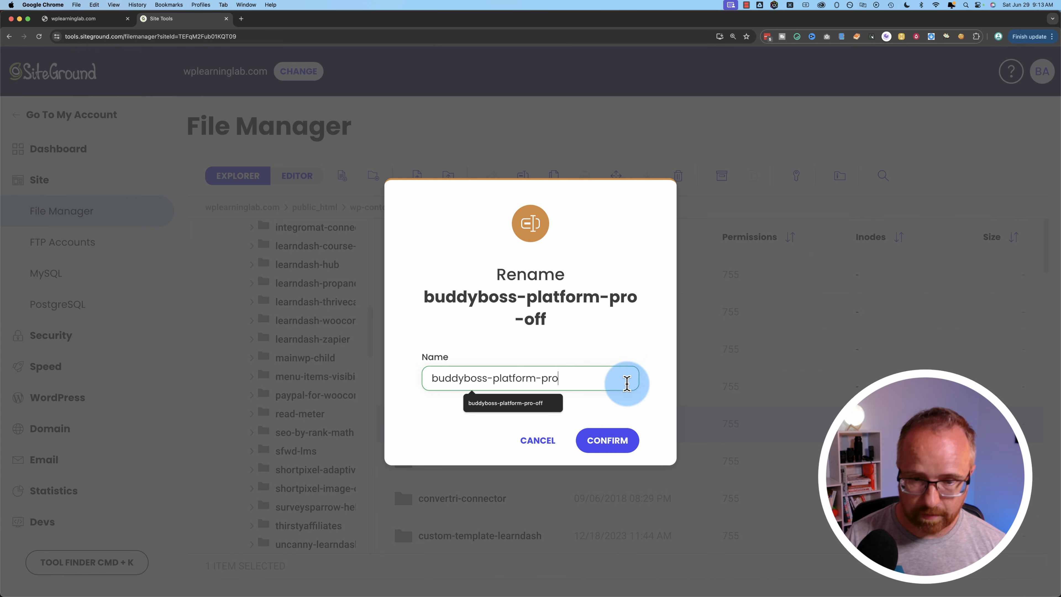
{"action": "left_click", "coordinate": [615, 447]}
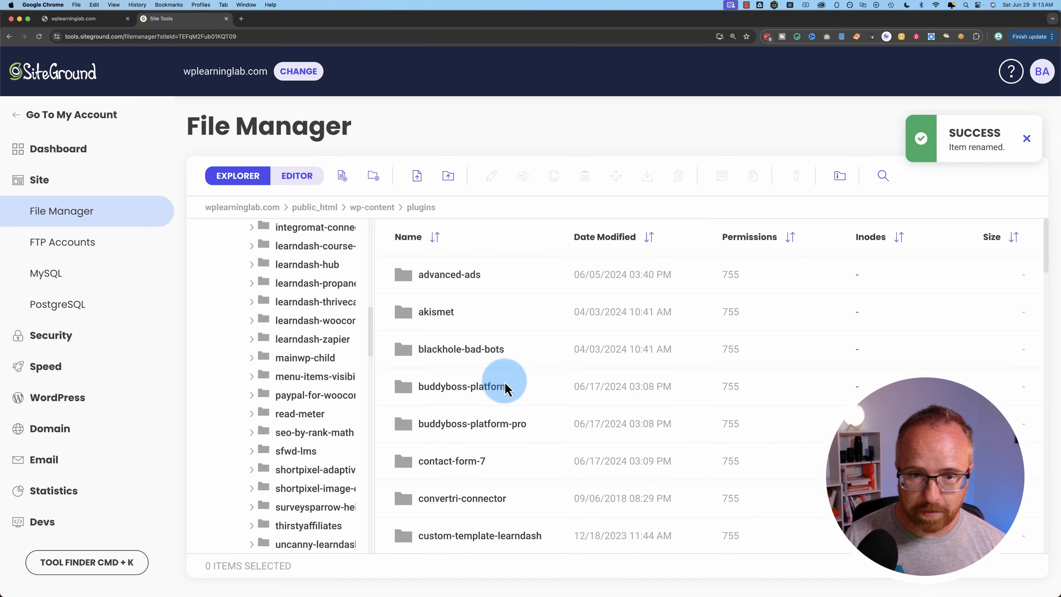
Rename the buddyboss-platform plugin folder as buddyboss-platform-off and reload the WordPress login page to test with that plugin disabled
{"action": "right_click", "coordinate": [497, 393]}
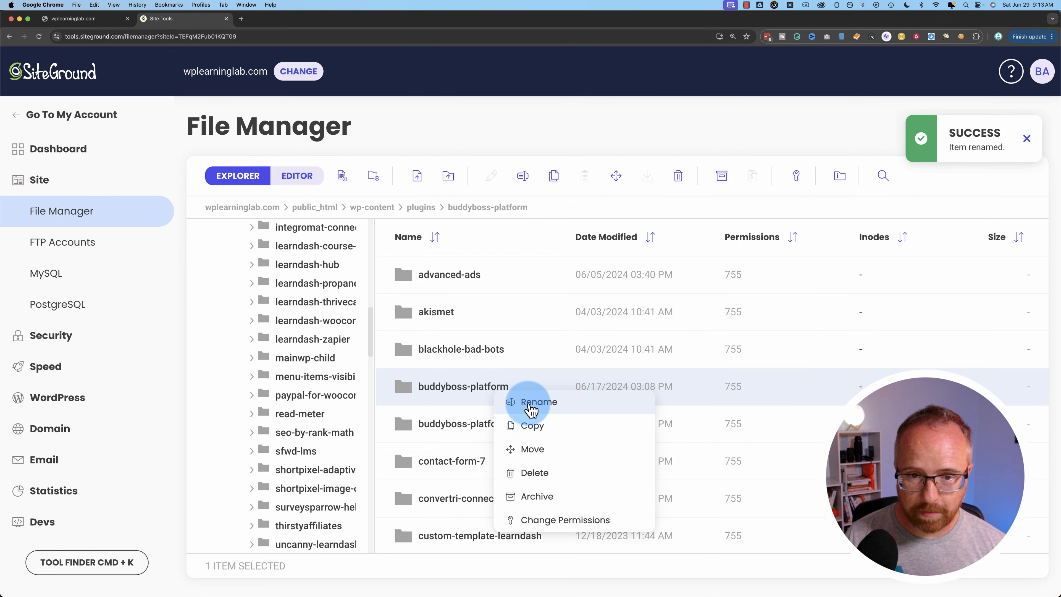
{"action": "left_click", "coordinate": [532, 402]}
{"action": "left_click", "coordinate": [540, 367]}
{"action": "type", "text": "-off"}
{"action": "left_click", "coordinate": [606, 429]}
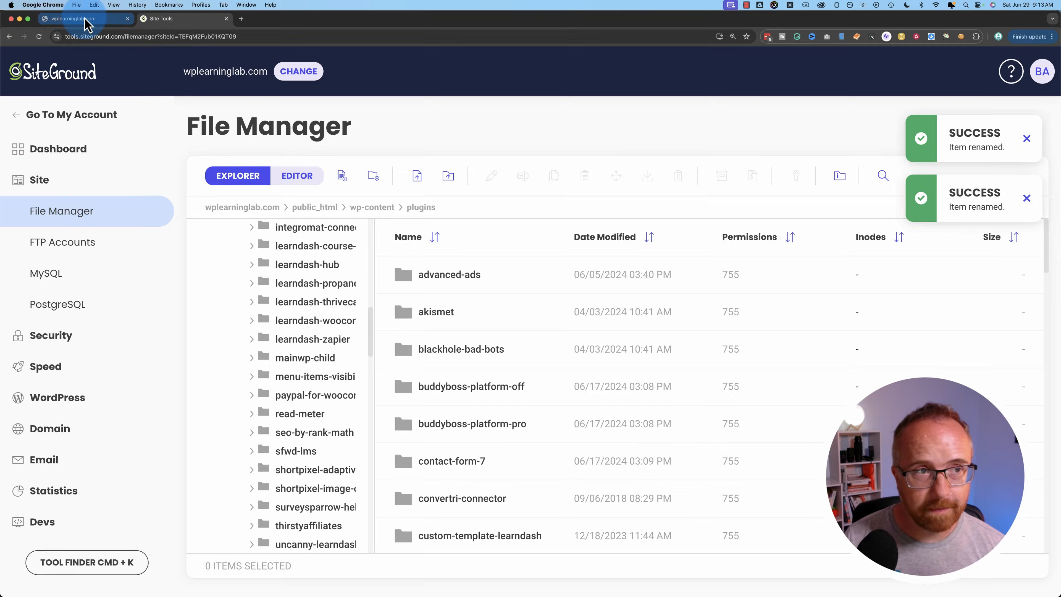
{"action": "left_click", "coordinate": [74, 18]}
{"action": "left_click", "coordinate": [39, 36]}
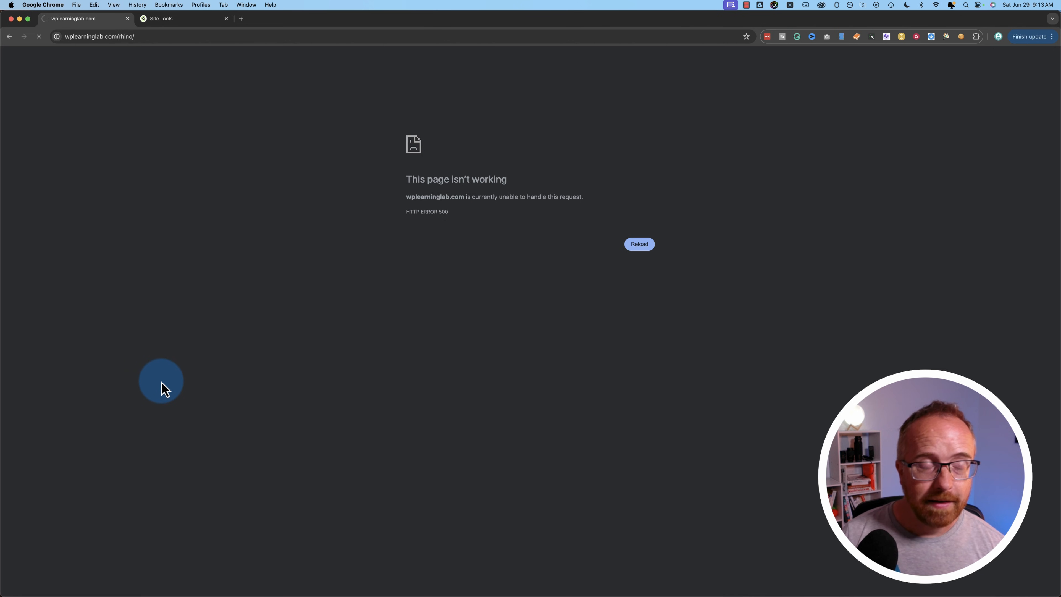
Log in to WordPress with the prefilled credentials and check the site's Courses page with the buddyboss-platform plugin disabled
{"action": "left_click", "coordinate": [523, 290]}
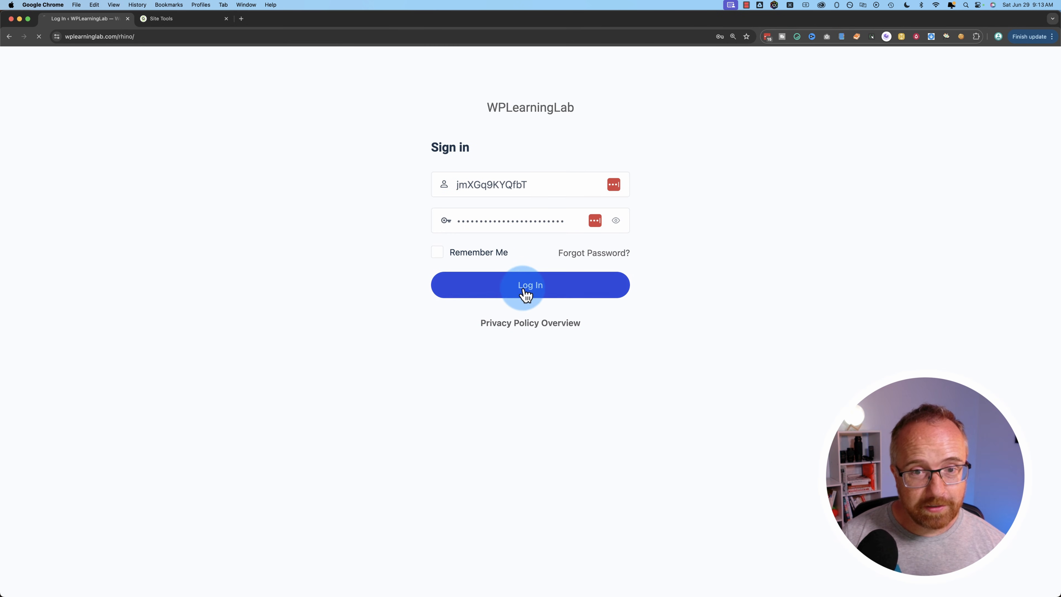
{"action": "left_click", "coordinate": [184, 20]}
{"action": "left_click", "coordinate": [92, 22]}
{"action": "left_click", "coordinate": [207, 19]}
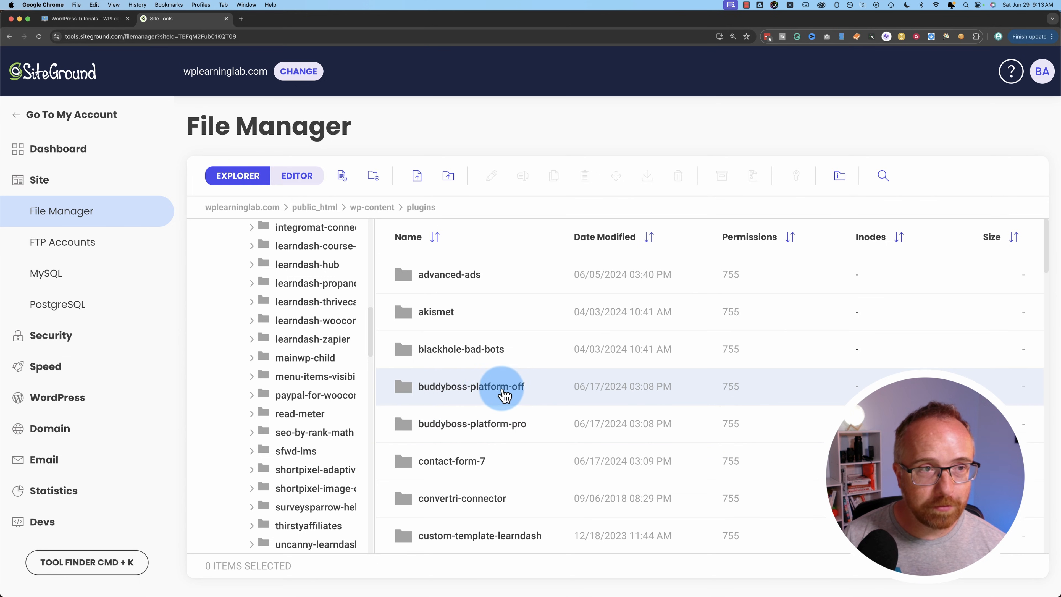
{"action": "left_click", "coordinate": [98, 21]}
{"action": "left_click", "coordinate": [357, 95]}
{"action": "scroll", "coordinate": [115, 260], "scroll_direction": "down", "scroll_amount": 10}
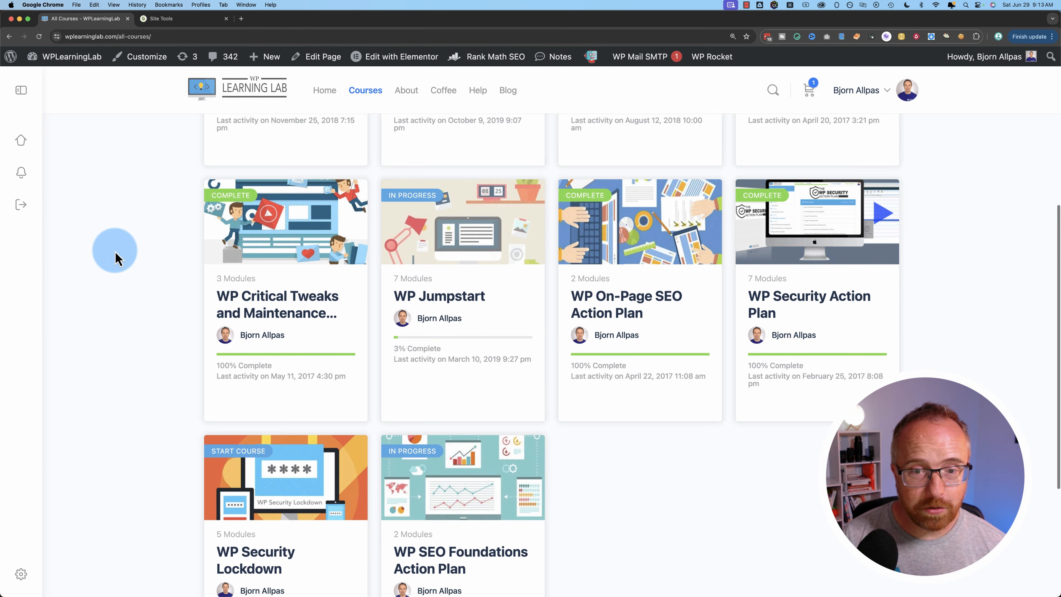
Go up to the wp-content folder in the File Manager, review its subfolders, and continue up to public_html
{"action": "left_click", "coordinate": [163, 19]}
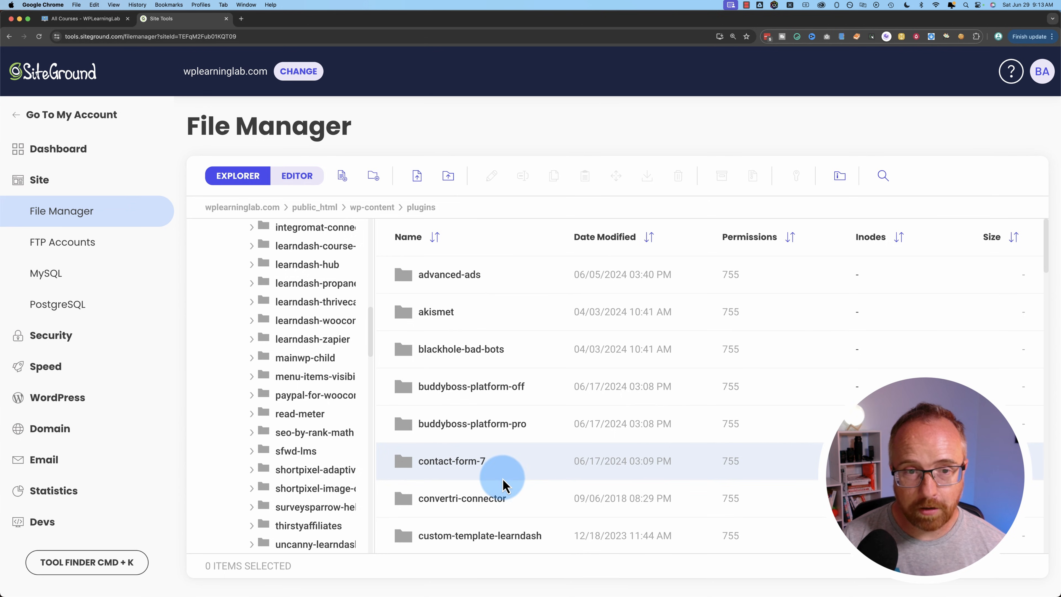
{"action": "left_click", "coordinate": [374, 207]}
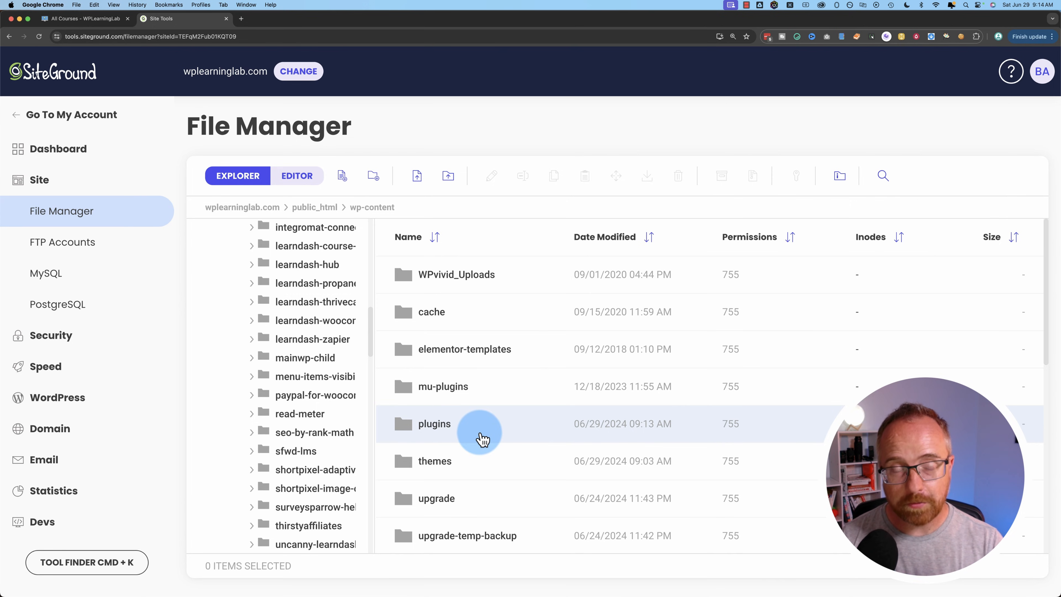
{"action": "scroll", "coordinate": [483, 439], "scroll_direction": "down", "scroll_amount": 1}
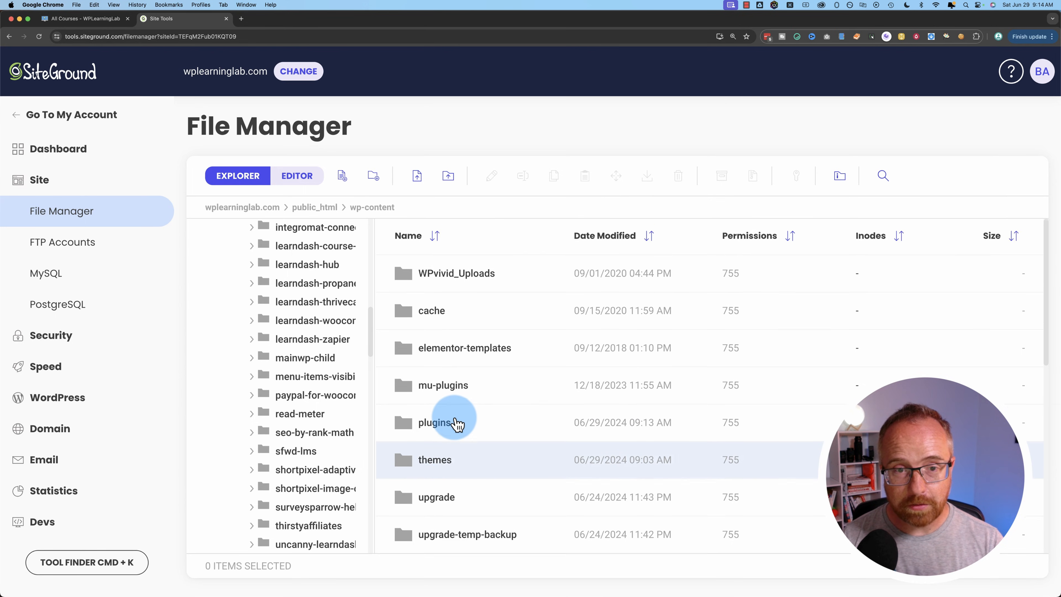
{"action": "scroll", "coordinate": [456, 456], "scroll_direction": "down", "scroll_amount": 2}
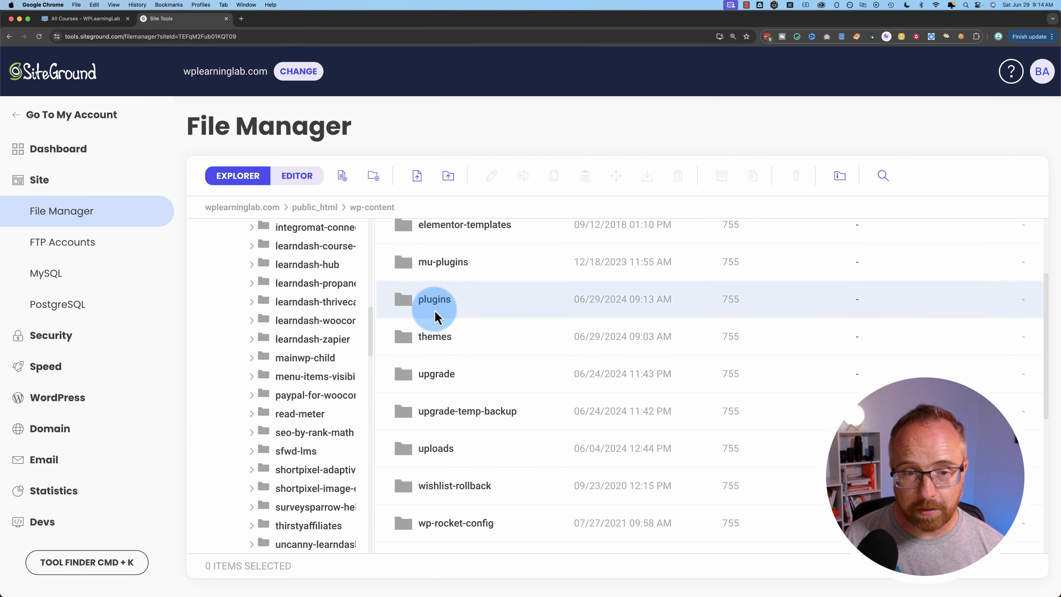
{"action": "scroll", "coordinate": [436, 274], "scroll_direction": "up", "scroll_amount": 3}
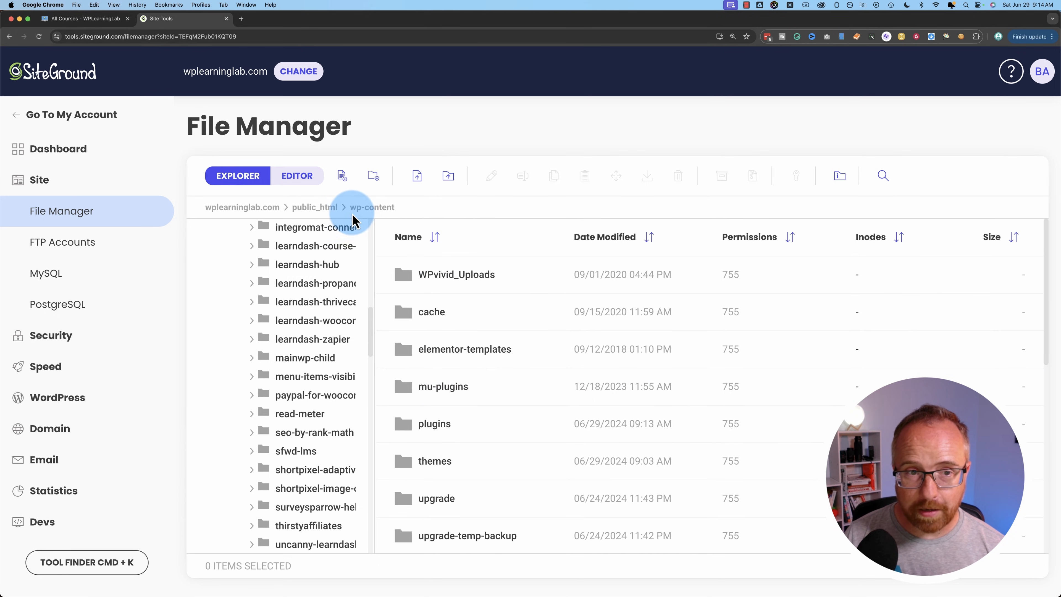
{"action": "left_click", "coordinate": [335, 209]}
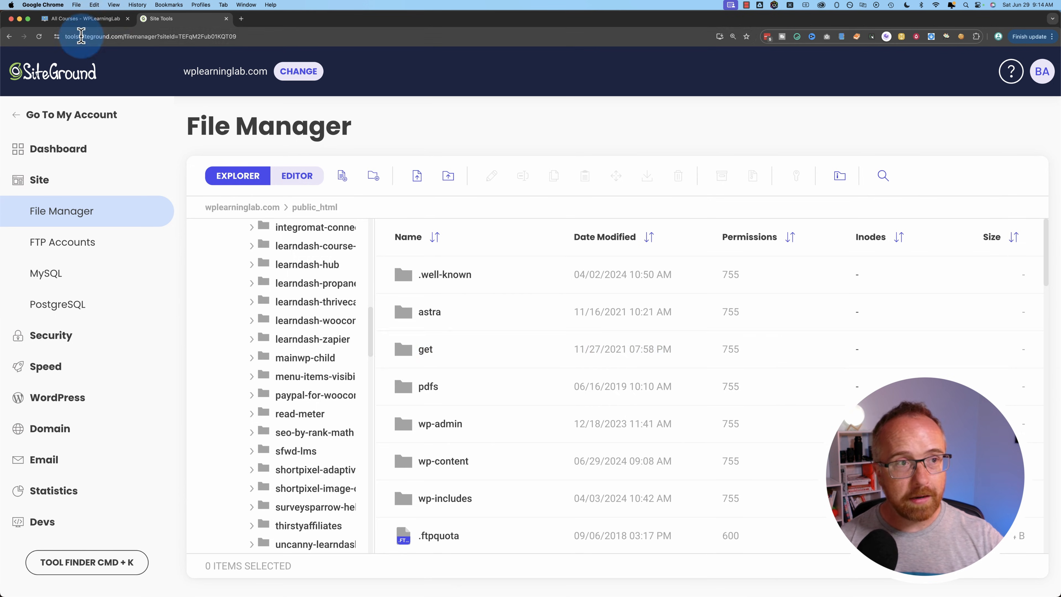
Review the site's Courses page again and reopen the wp-content folder in the File Manager
{"action": "left_click", "coordinate": [80, 21]}
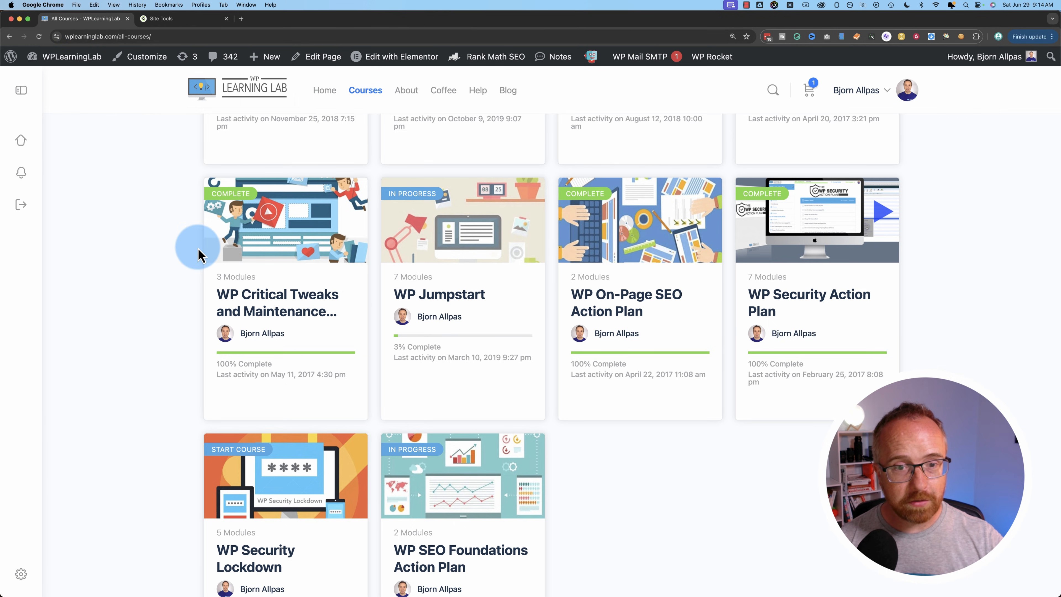
{"action": "scroll", "coordinate": [209, 105], "scroll_direction": "up", "scroll_amount": 3}
{"action": "left_click", "coordinate": [162, 20]}
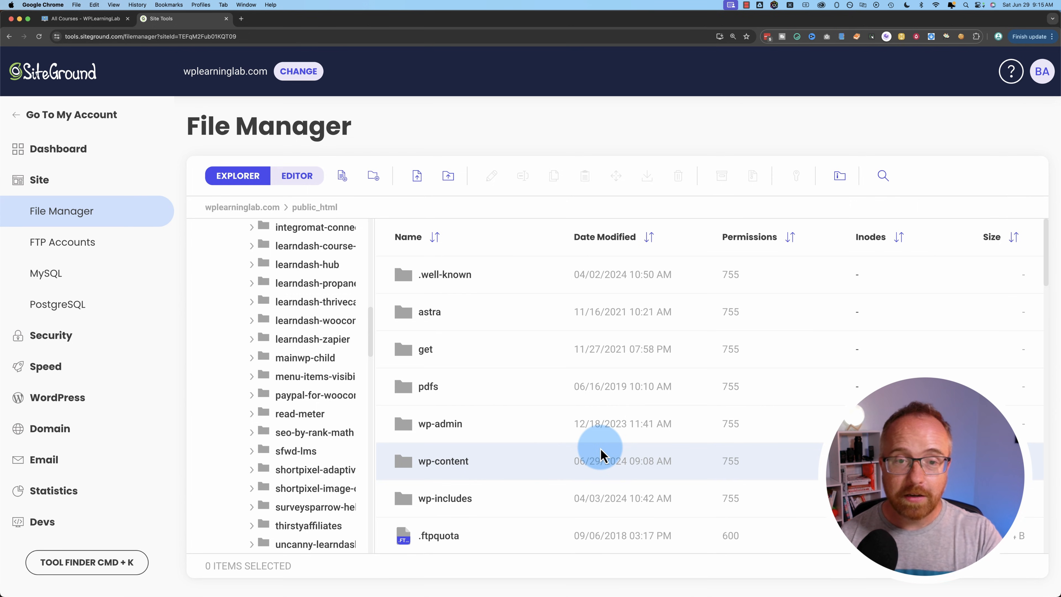
{"action": "double_click", "coordinate": [471, 461]}
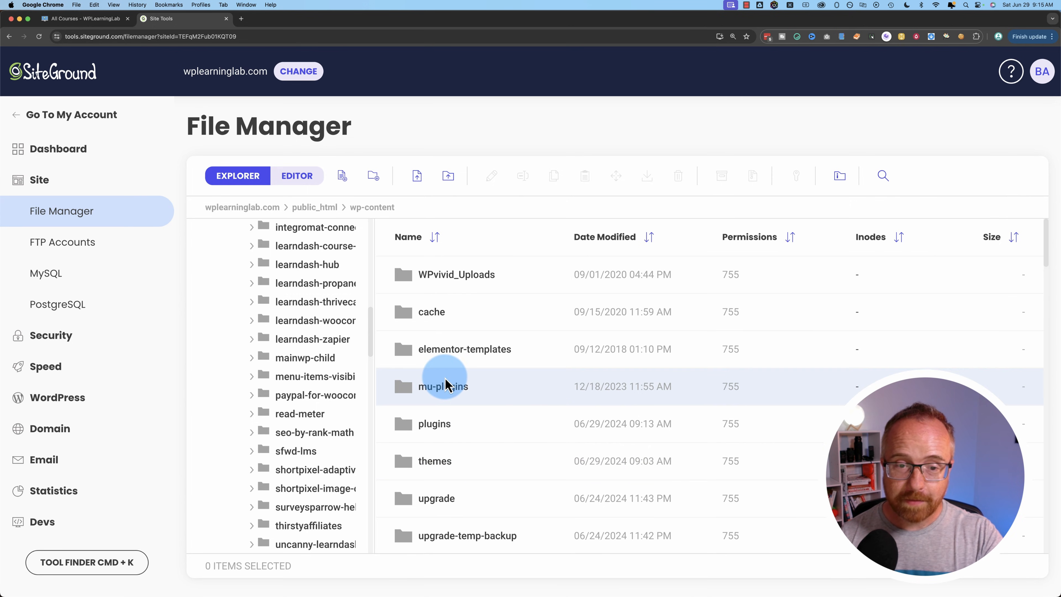